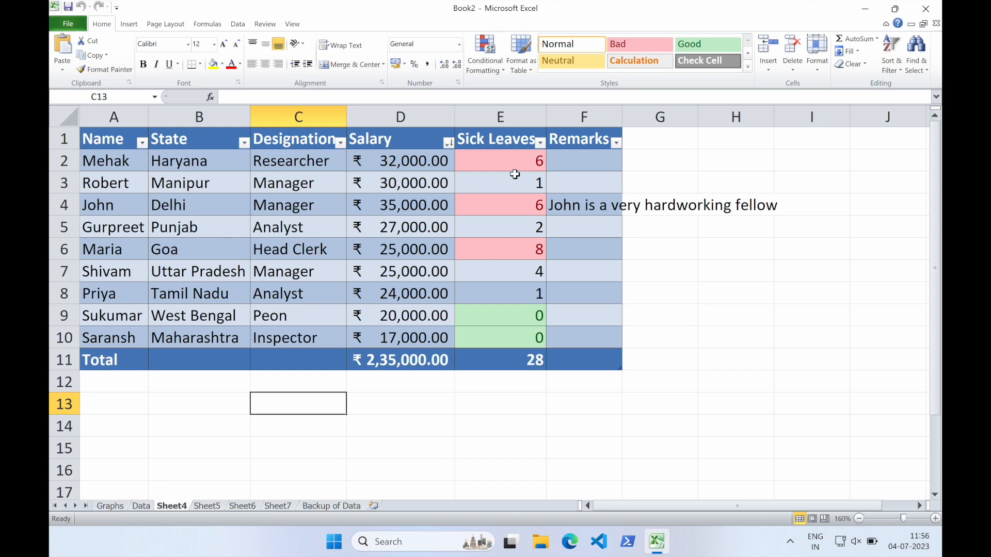
Review the cell and font colors offered for sorting the Sick Leaves column by color, without applying any.
{"action": "left_click", "coordinate": [540, 143]}
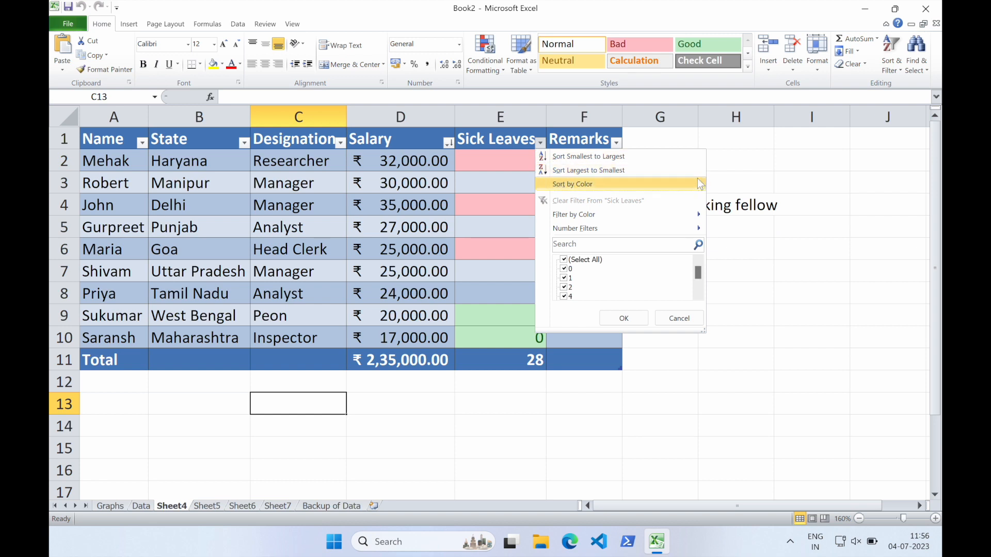
{"action": "mouse_move", "coordinate": [700, 185]}
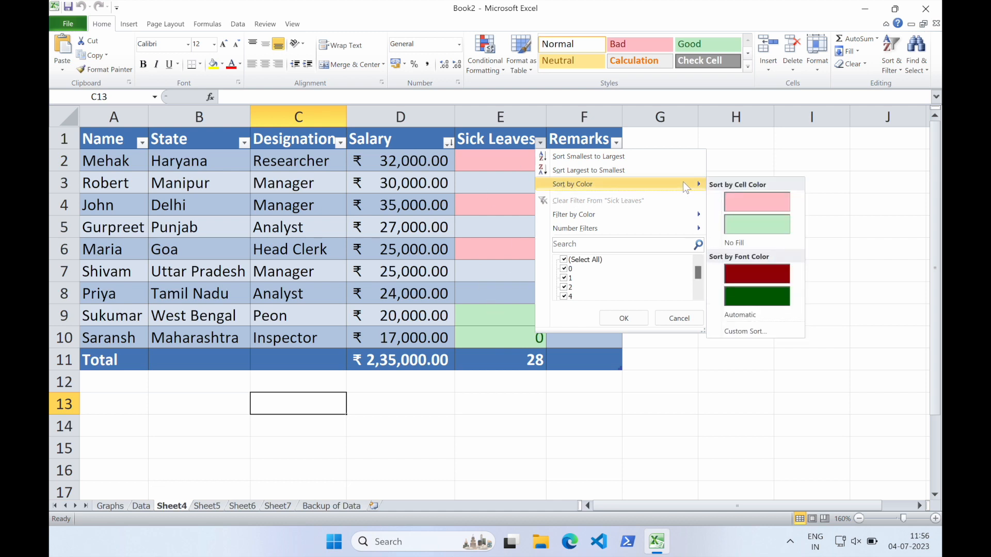
{"action": "left_click", "coordinate": [489, 203]}
Convert the employee table to a normal range.
{"action": "left_click", "coordinate": [249, 205]}
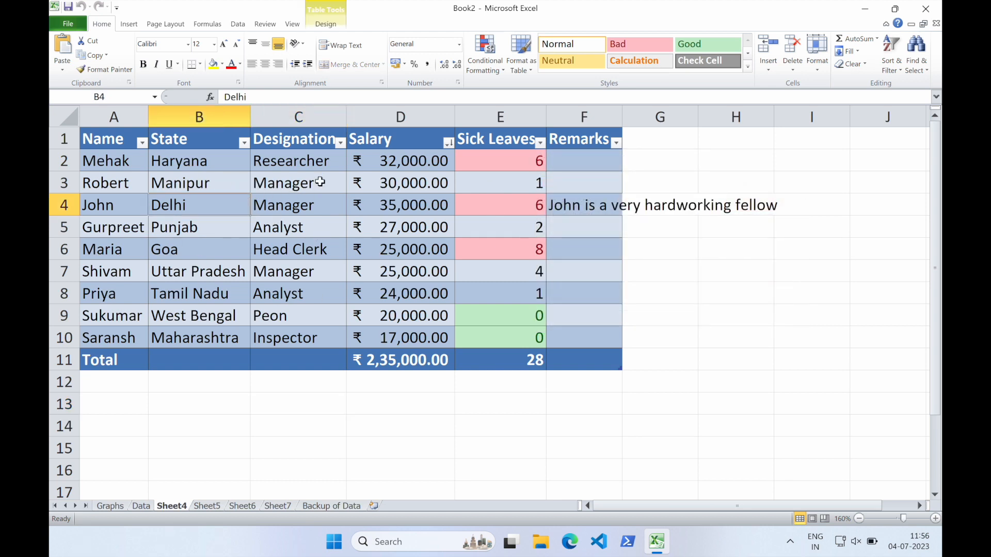
{"action": "left_click", "coordinate": [333, 24]}
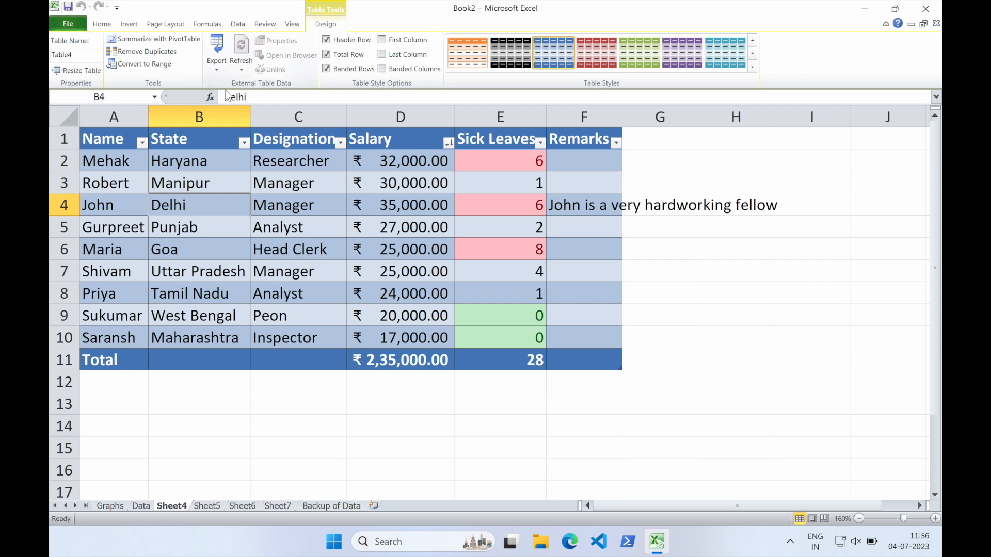
{"action": "left_click", "coordinate": [145, 66]}
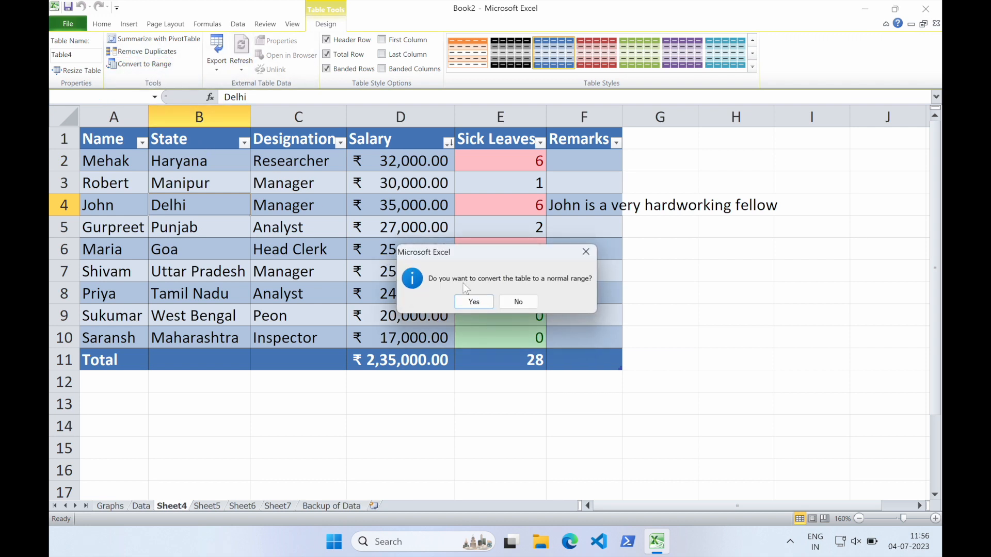
{"action": "left_click", "coordinate": [474, 302]}
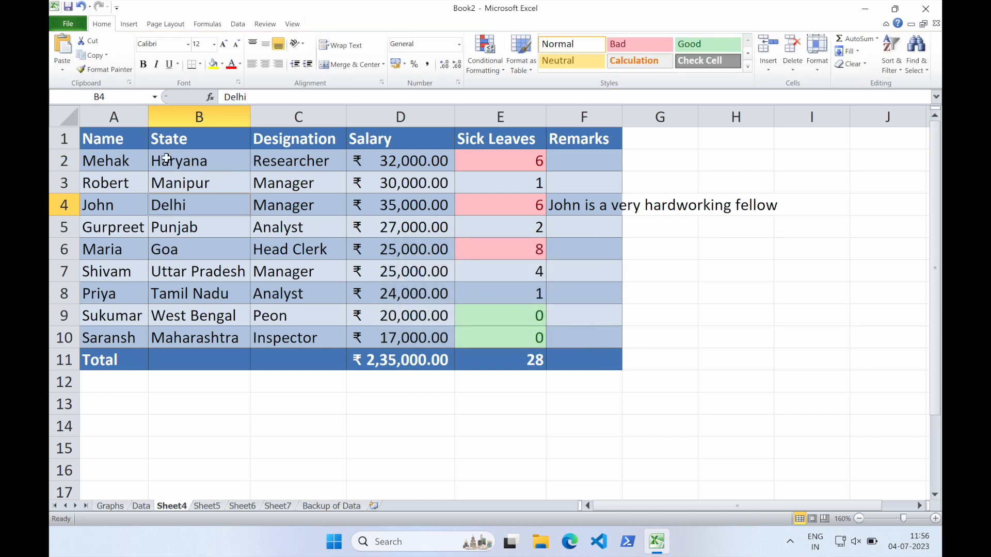
Sort the range A1:F11, with headers, by Sick Leaves values from smallest to largest.
{"action": "left_click_drag", "start_coordinate": [113, 133], "coordinate": [395, 248]}
{"action": "left_click", "coordinate": [396, 264]}
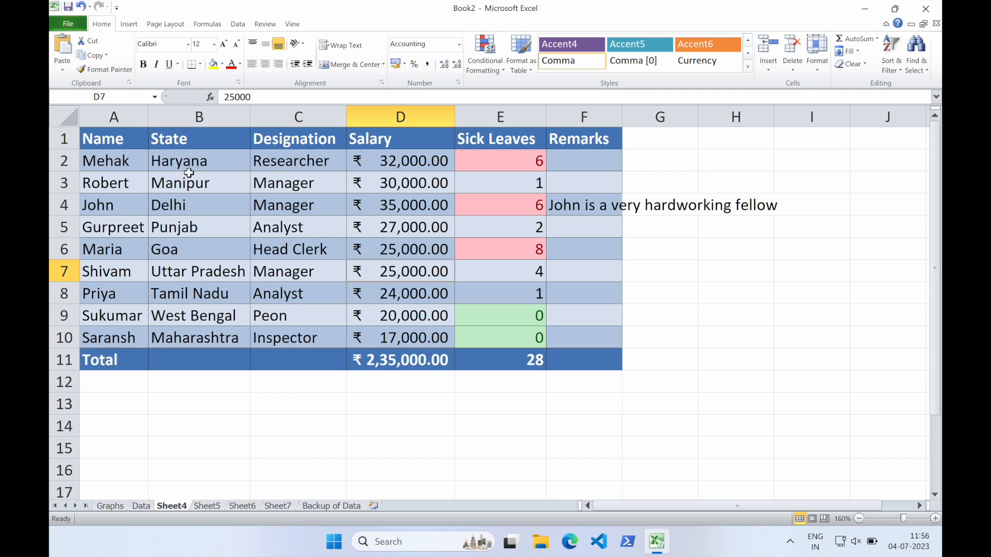
{"action": "left_click", "coordinate": [219, 174]}
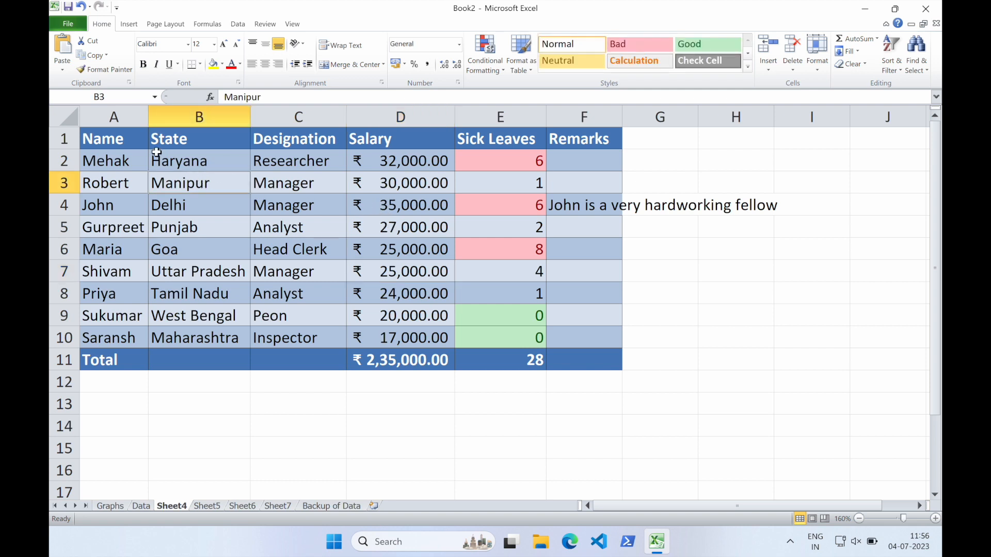
{"action": "left_click_drag", "start_coordinate": [103, 138], "coordinate": [573, 354]}
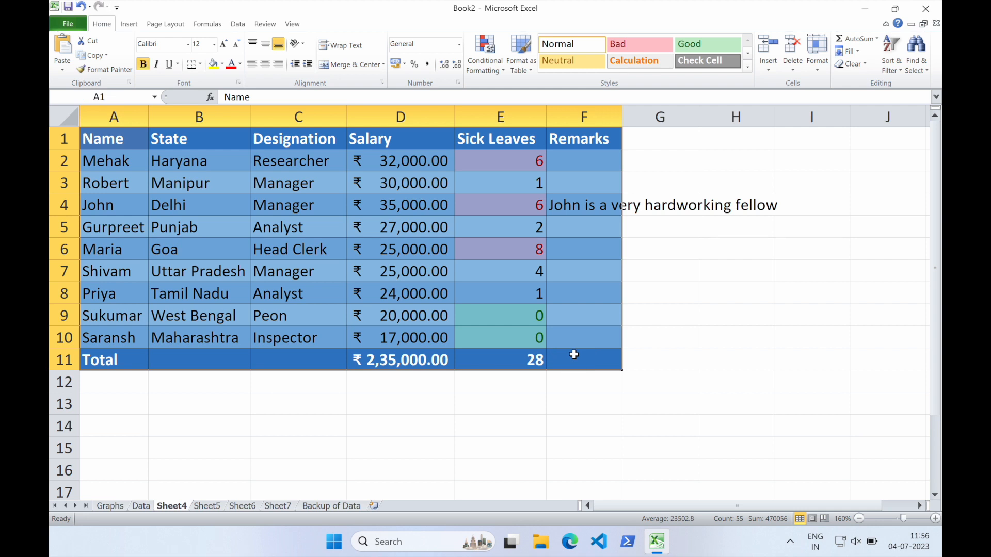
{"action": "left_click", "coordinate": [238, 26]}
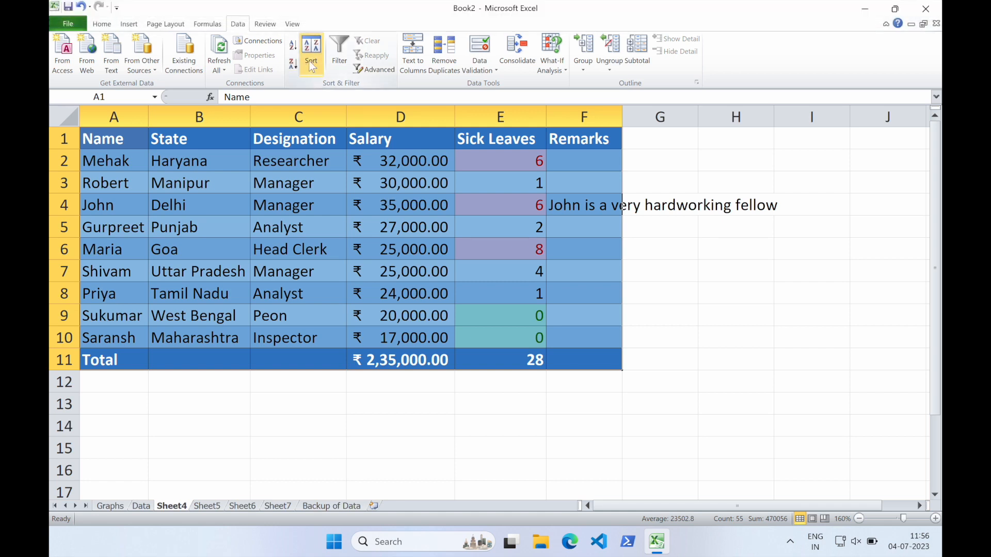
{"action": "left_click", "coordinate": [311, 55]}
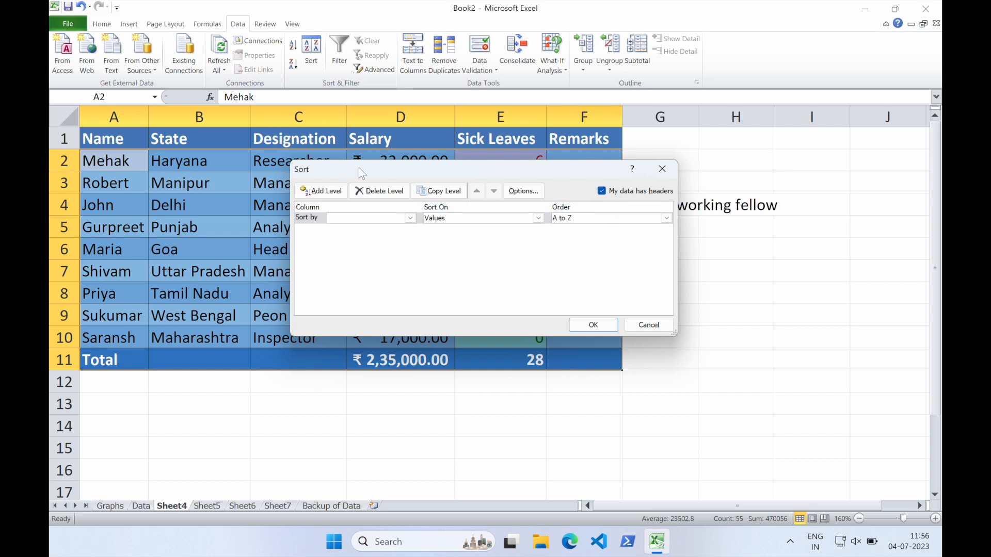
{"action": "left_click", "coordinate": [410, 219]}
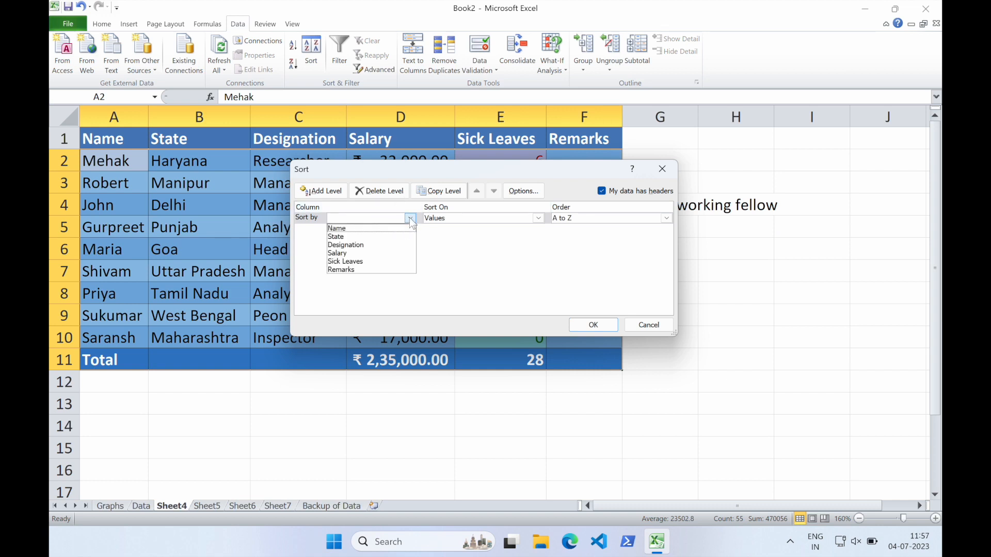
{"action": "left_click", "coordinate": [363, 252]}
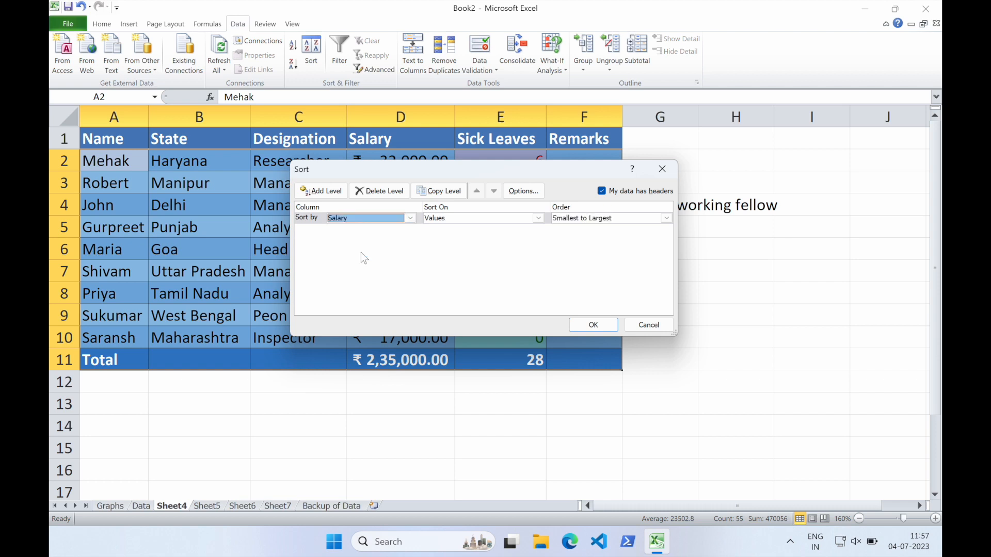
{"action": "left_click", "coordinate": [410, 219]}
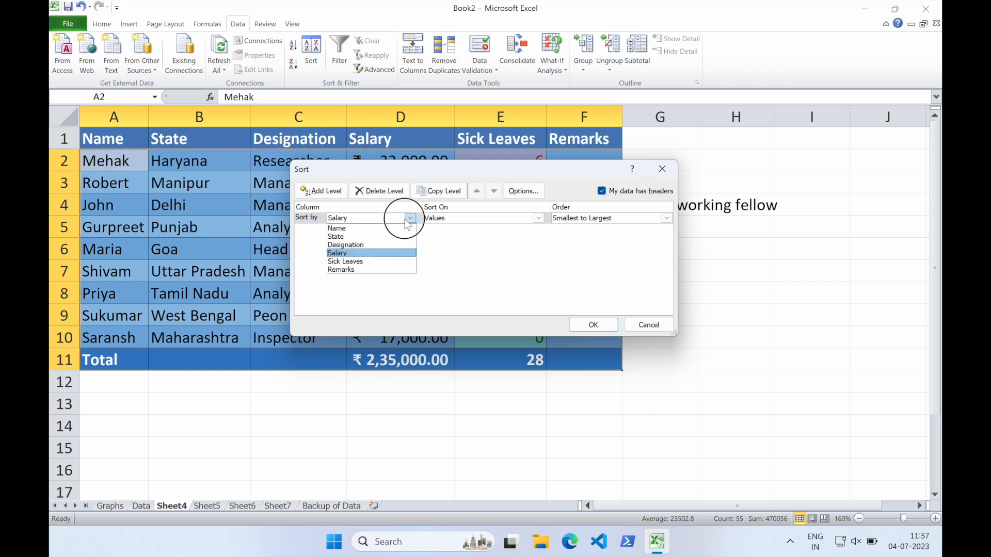
{"action": "left_click", "coordinate": [379, 261]}
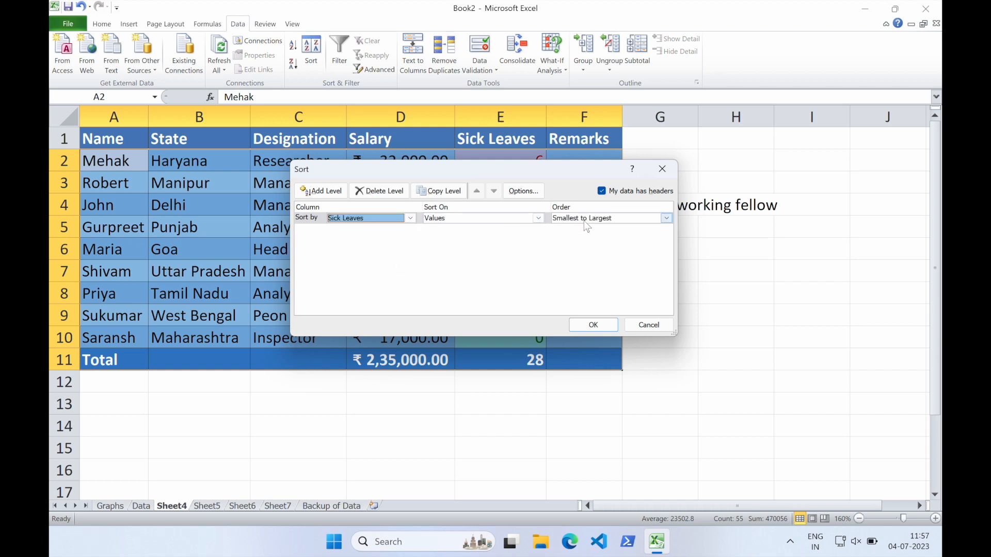
{"action": "left_click", "coordinate": [593, 325]}
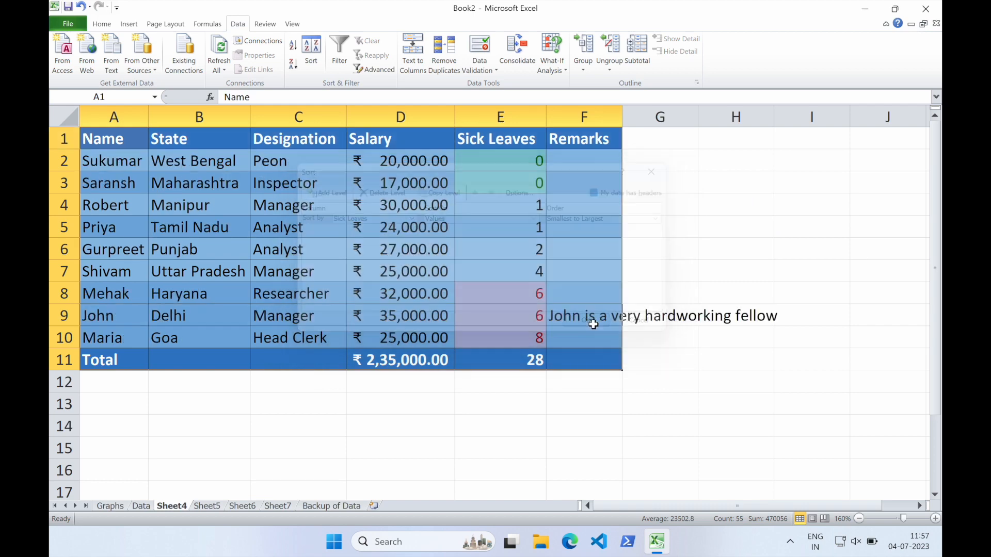
Turn on filtering for the whole employee data range.
{"action": "left_click", "coordinate": [527, 236]}
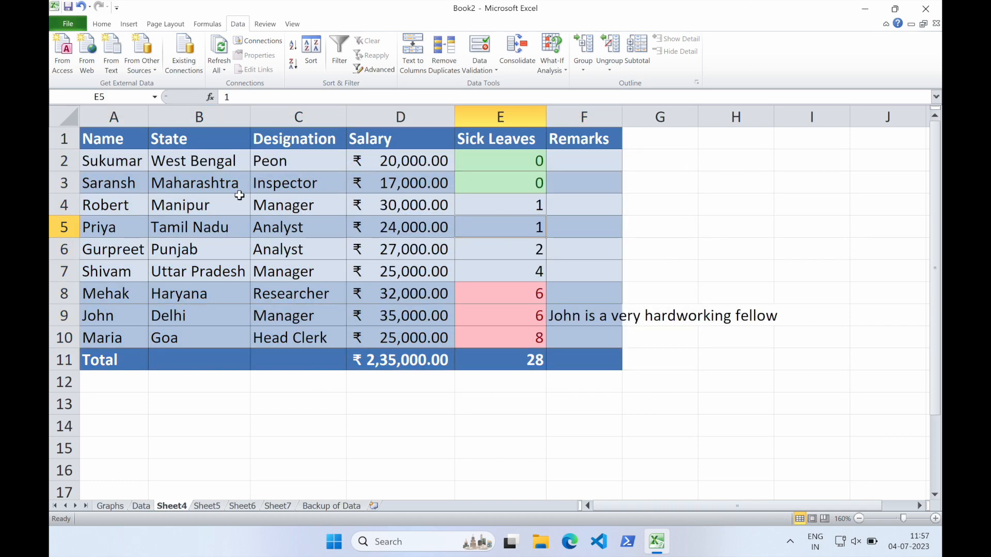
{"action": "left_click", "coordinate": [357, 185]}
{"action": "key", "text": "ctrl+a"}
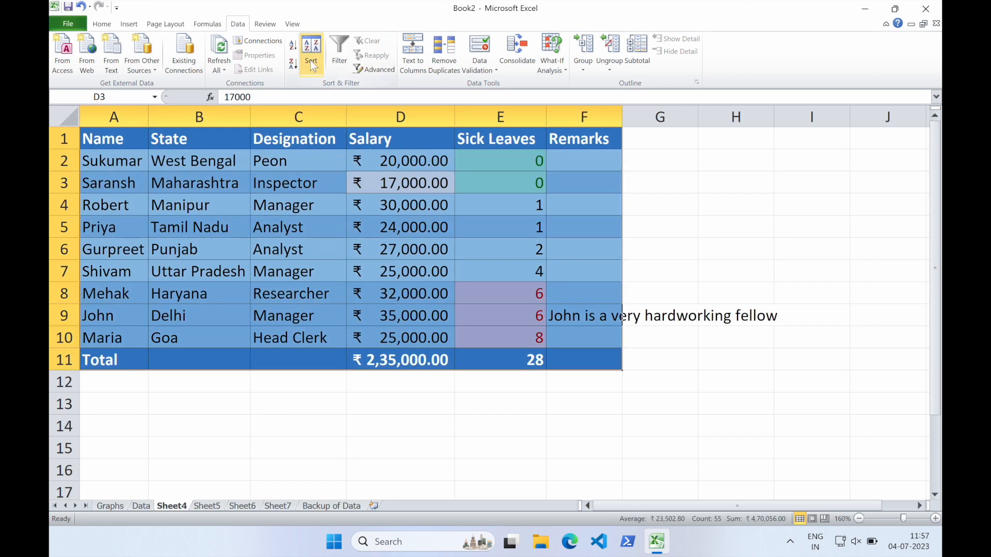
{"action": "left_click", "coordinate": [308, 175]}
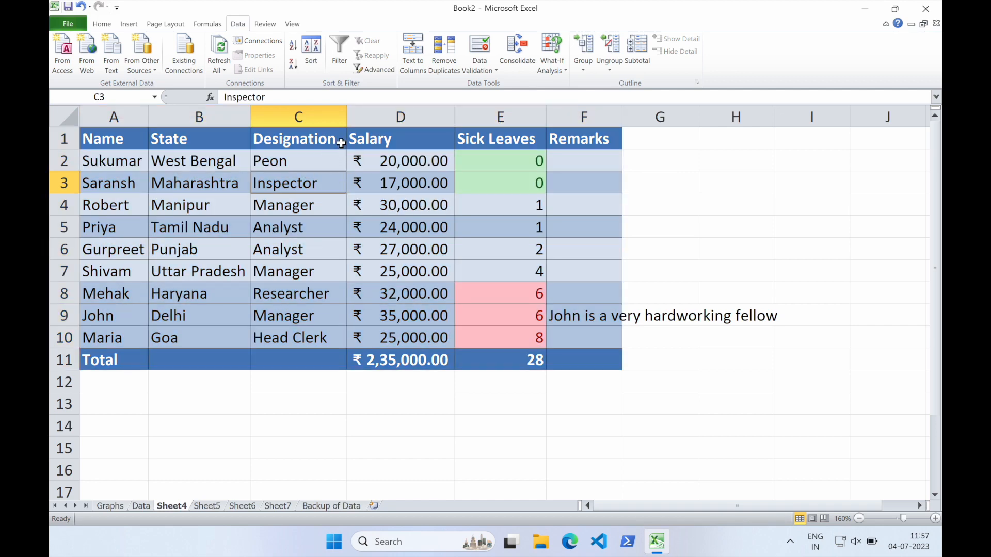
{"action": "left_click", "coordinate": [412, 206]}
{"action": "key", "text": "ctrl+a"}
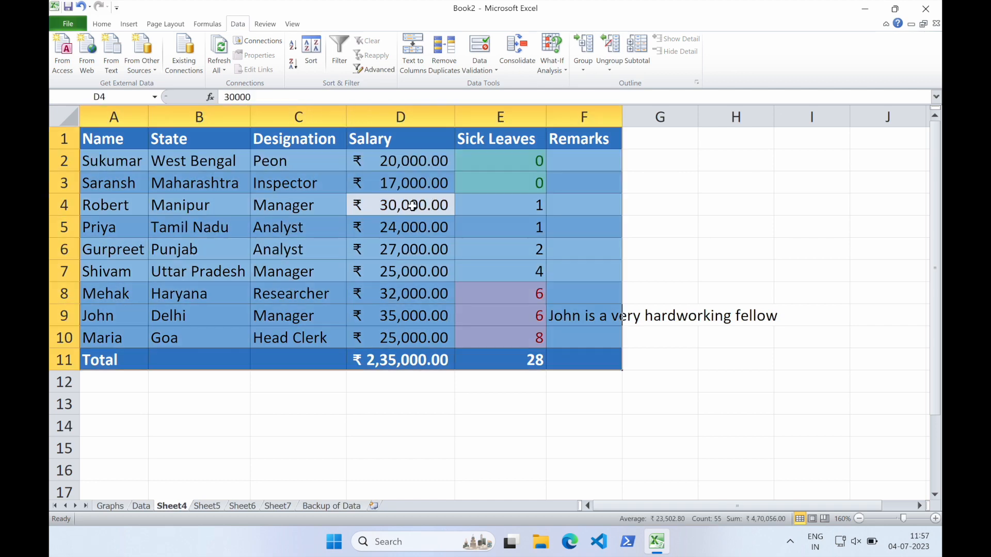
{"action": "left_click", "coordinate": [341, 66]}
{"action": "left_click", "coordinate": [360, 178]}
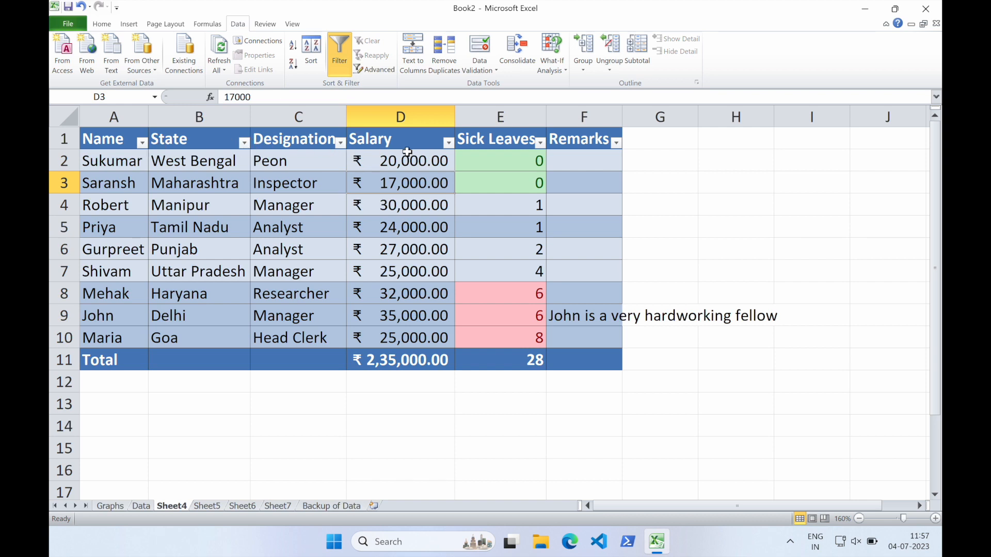
Examine the Sort by Color choices for the Sick Leaves column and compare them with the fills of its cells.
{"action": "left_click", "coordinate": [540, 143]}
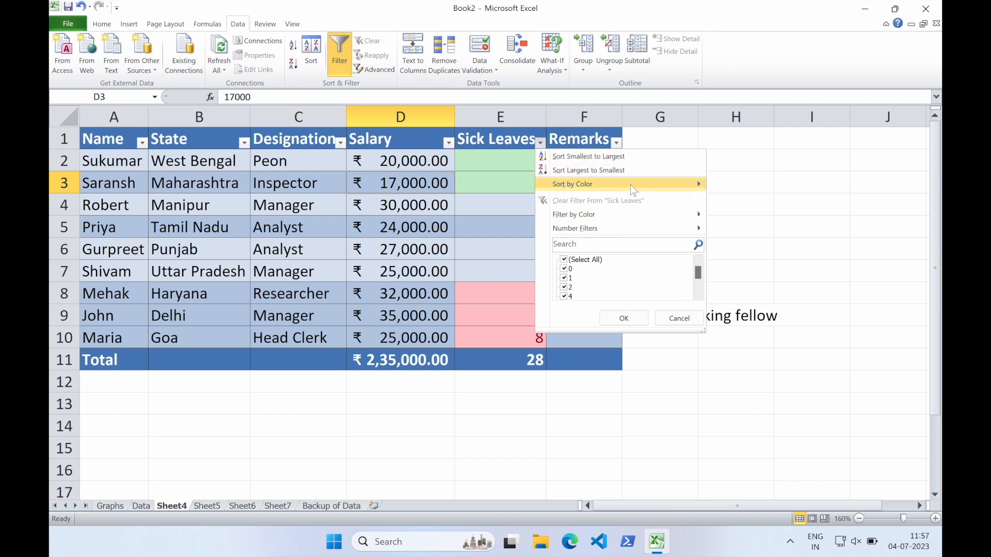
{"action": "mouse_move", "coordinate": [630, 183]}
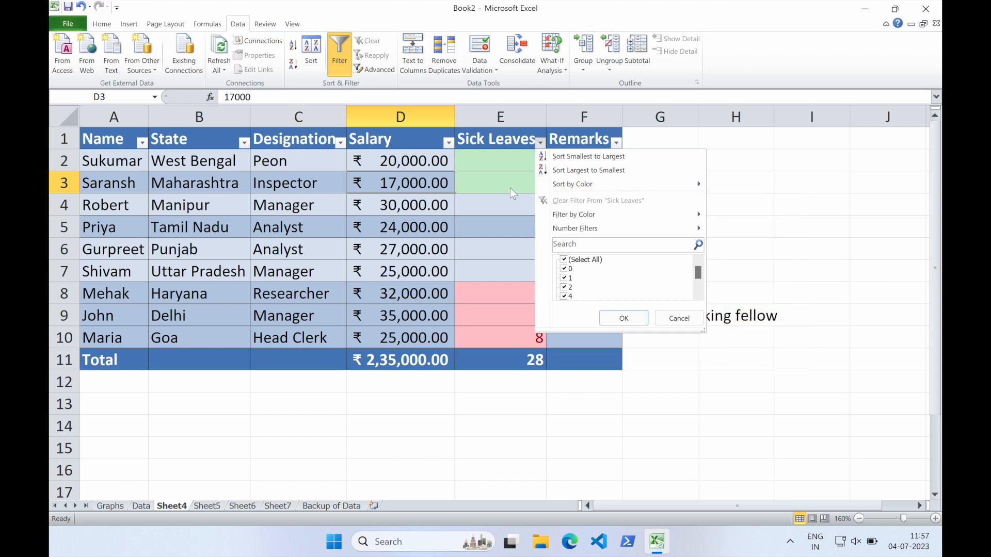
{"action": "mouse_move", "coordinate": [677, 189]}
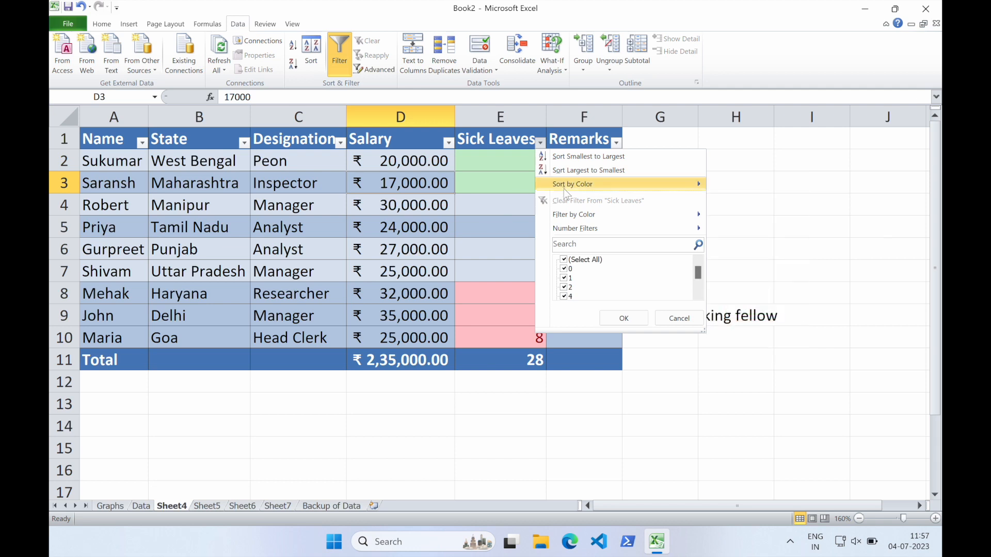
{"action": "mouse_move", "coordinate": [578, 192]}
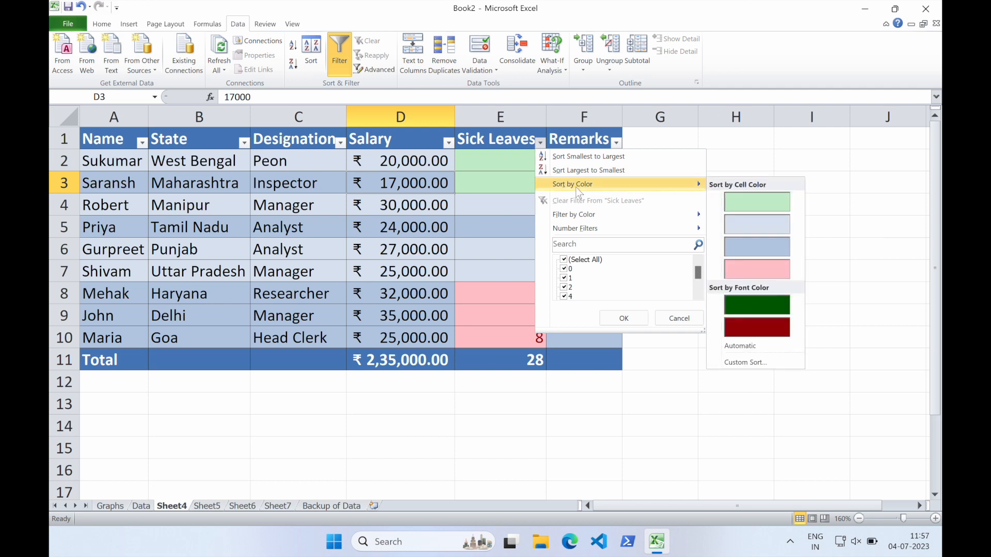
{"action": "left_click", "coordinate": [506, 188]}
{"action": "left_click", "coordinate": [496, 203]}
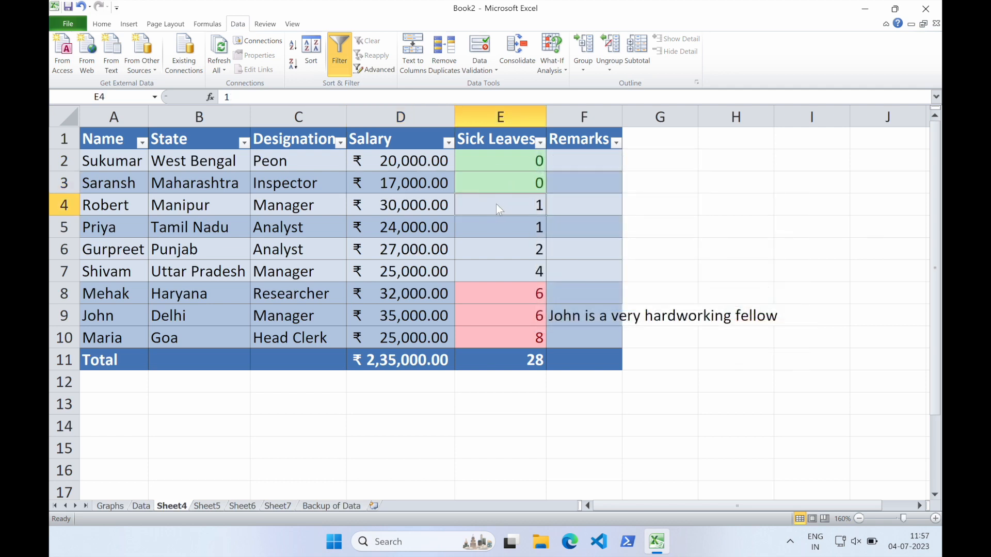
{"action": "mouse_move", "coordinate": [494, 203]}
{"action": "left_mouse_down"}
{"action": "mouse_move", "coordinate": [497, 270]}
{"action": "mouse_move", "coordinate": [502, 210]}
{"action": "left_mouse_up"}
{"action": "left_click", "coordinate": [513, 177]}
{"action": "left_click", "coordinate": [513, 166]}
{"action": "left_click", "coordinate": [507, 290]}
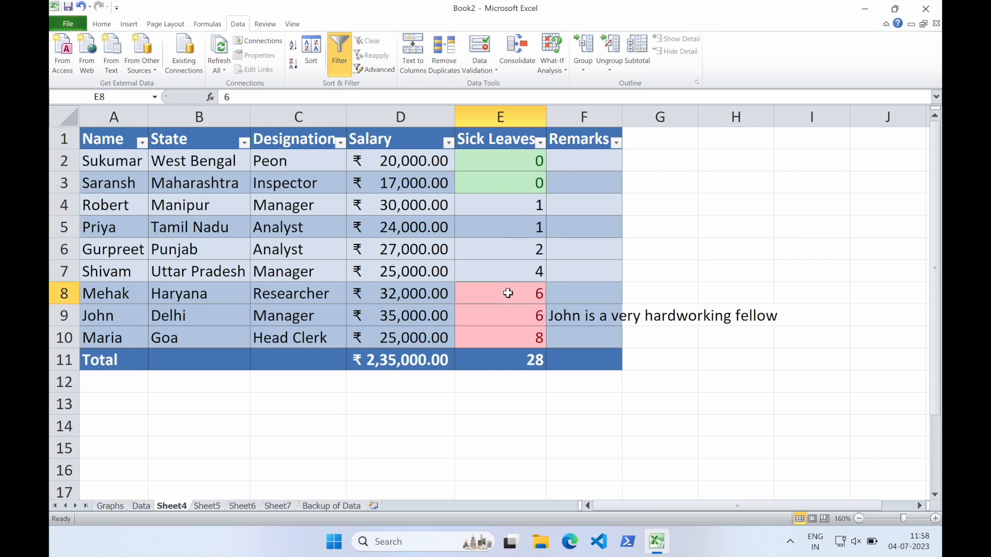
{"action": "left_click", "coordinate": [517, 231]}
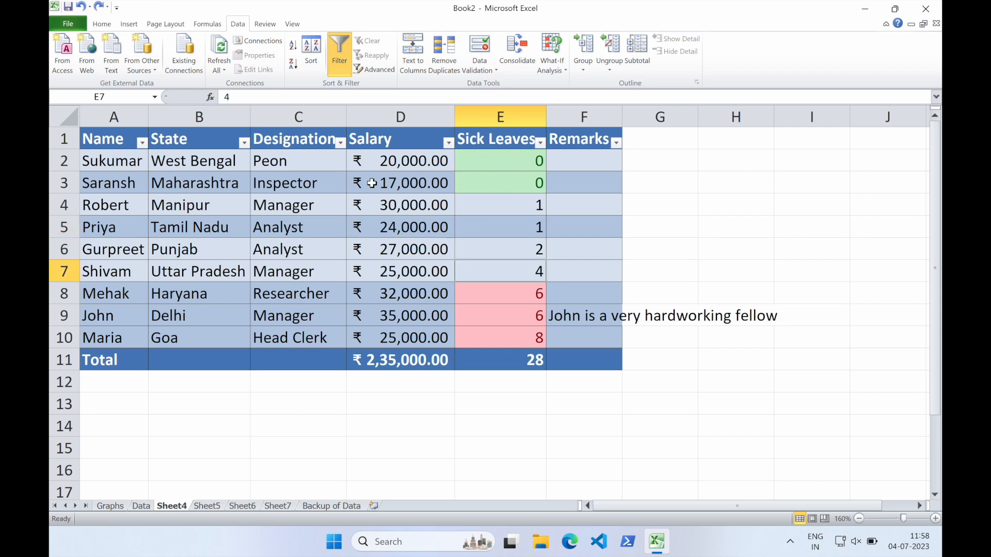
Sort the employee rows A to Z by Name, again by State, and finally by Designation.
{"action": "left_click", "coordinate": [142, 143]}
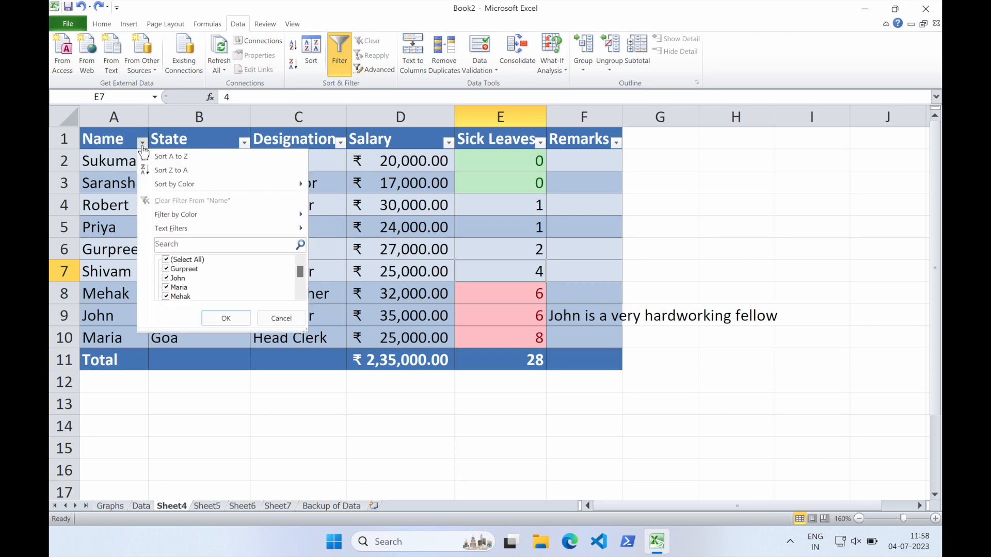
{"action": "left_click", "coordinate": [189, 159]}
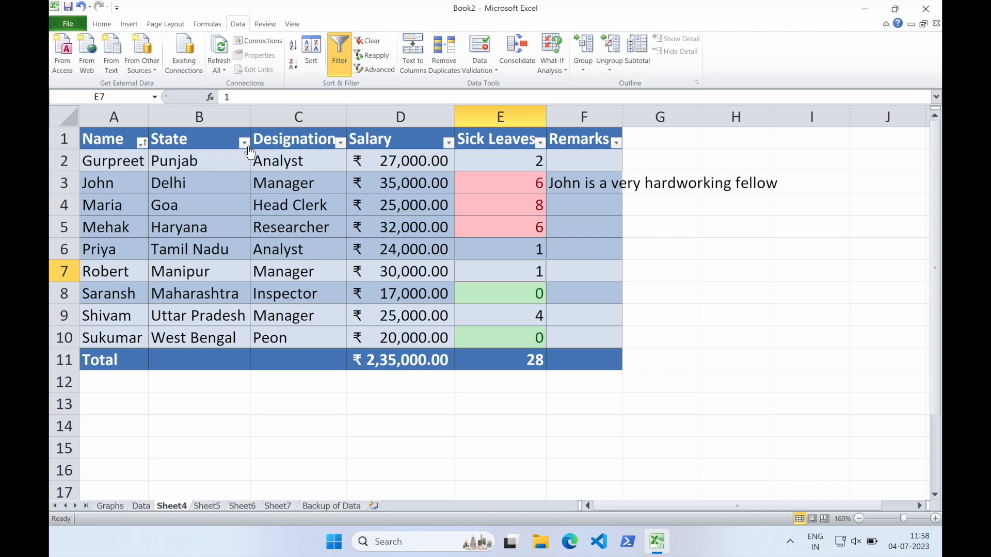
{"action": "left_click", "coordinate": [243, 143]}
{"action": "left_click", "coordinate": [263, 155]}
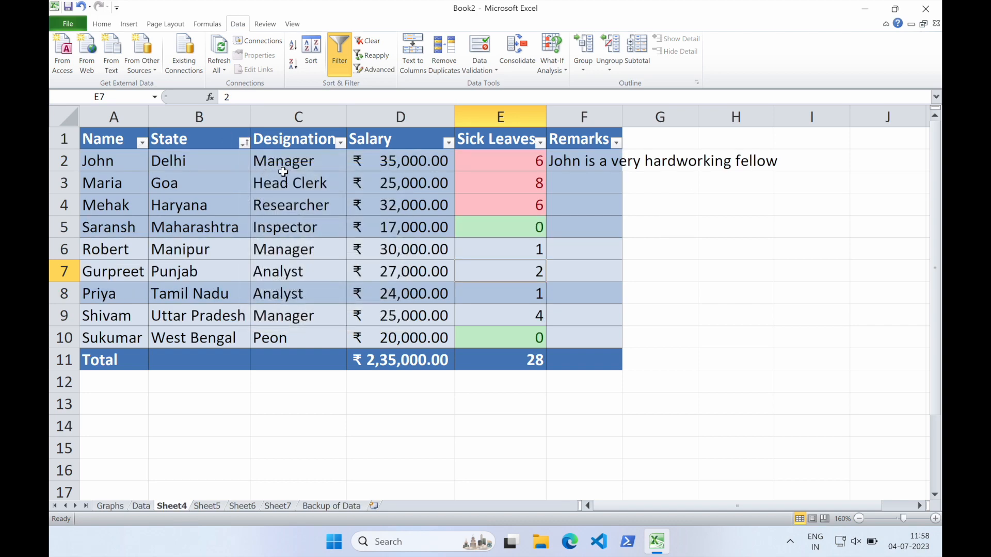
{"action": "left_click", "coordinate": [340, 142]}
{"action": "left_click", "coordinate": [355, 156]}
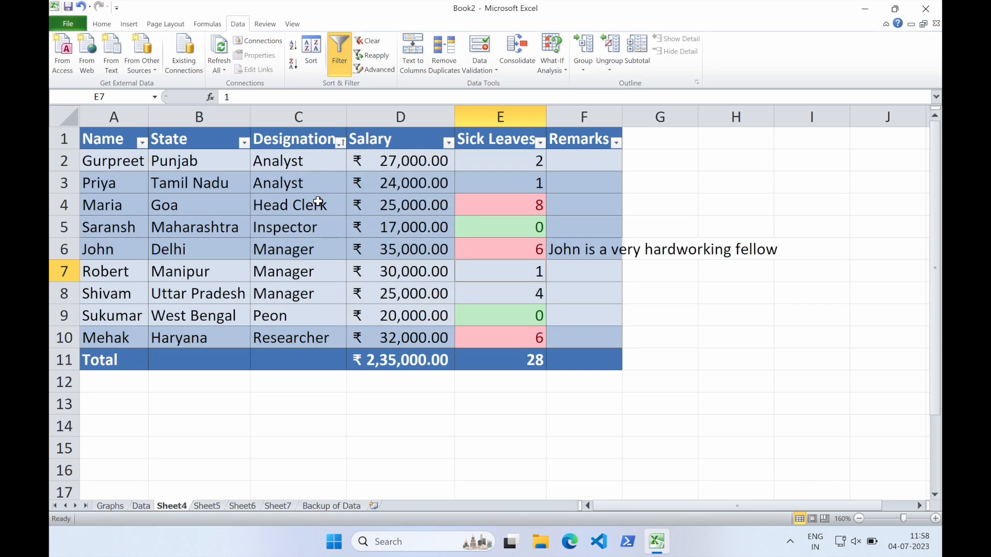
Replace the Sick Leaves value in the Inspector's row, cell E5, with the text None.
{"action": "left_click", "coordinate": [484, 221]}
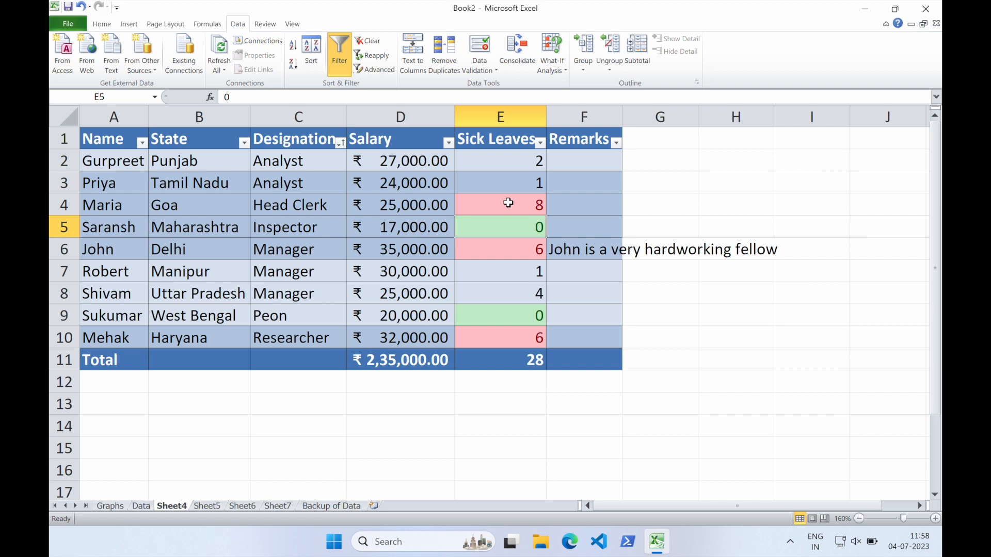
{"action": "left_click_drag", "start_coordinate": [135, 229], "coordinate": [460, 233]}
{"action": "left_click", "coordinate": [475, 229]}
{"action": "type", "text": "None"}
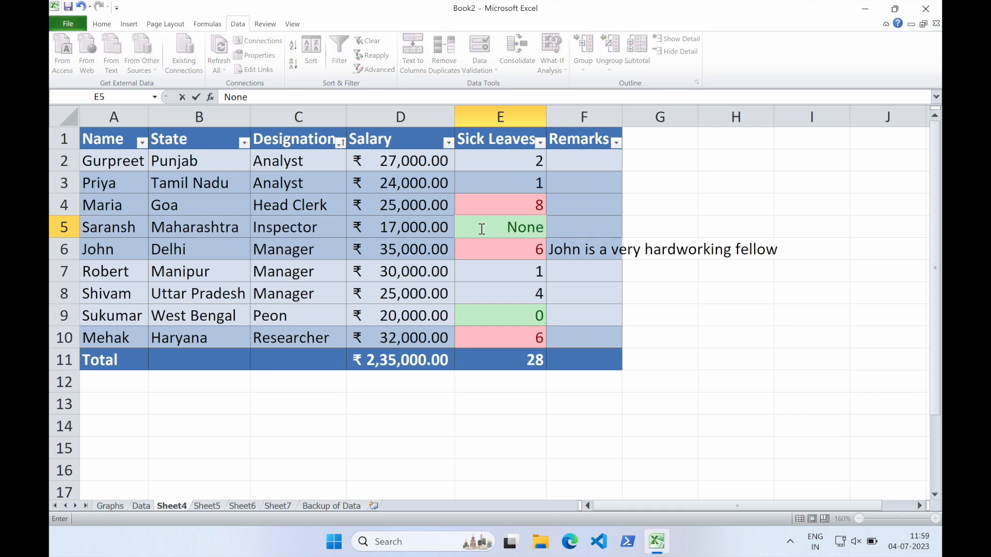
{"action": "key", "text": "Return"}
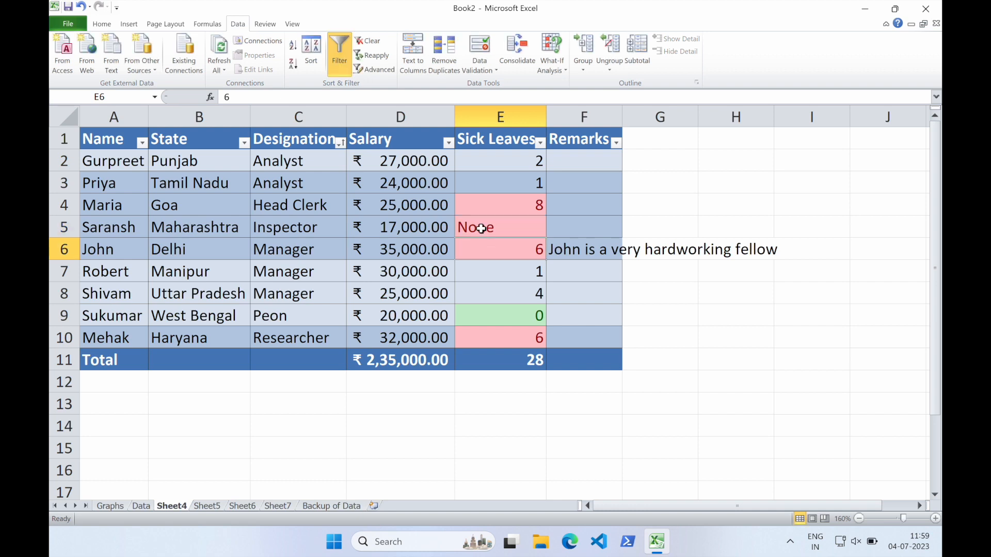
Undo the text entry in the Inspector's Sick Leaves cell, E5.
{"action": "left_click", "coordinate": [567, 231]}
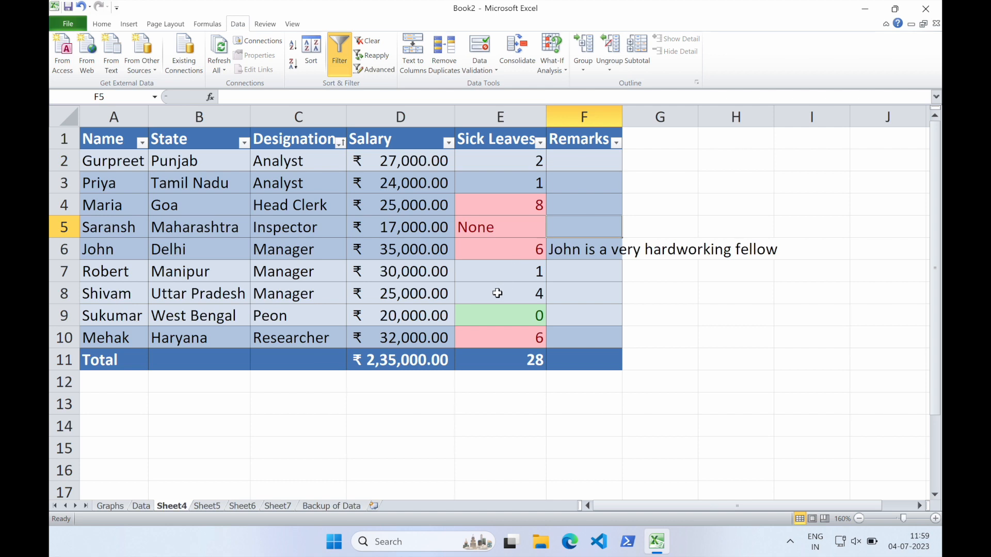
{"action": "left_click", "coordinate": [503, 315]}
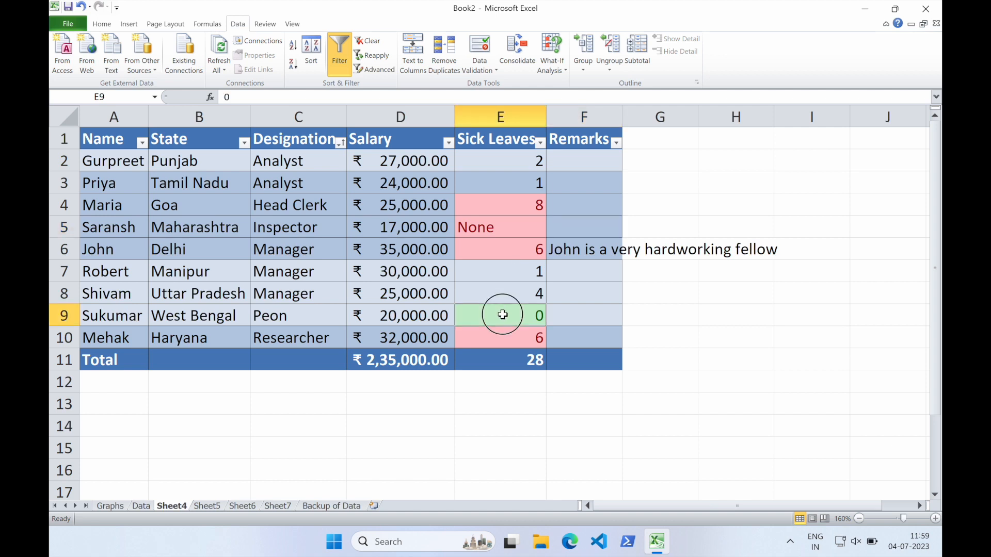
{"action": "left_click", "coordinate": [503, 235]}
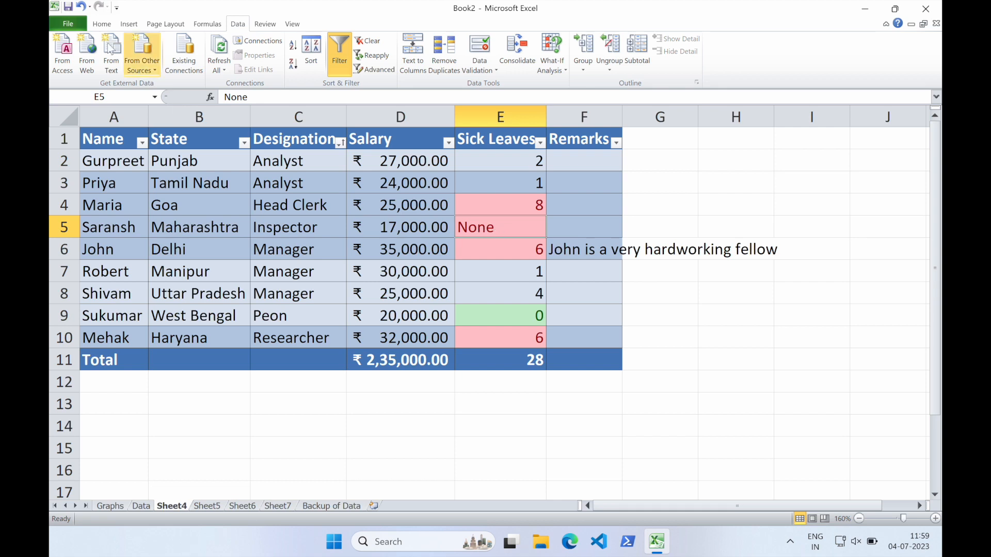
{"action": "left_click", "coordinate": [81, 6]}
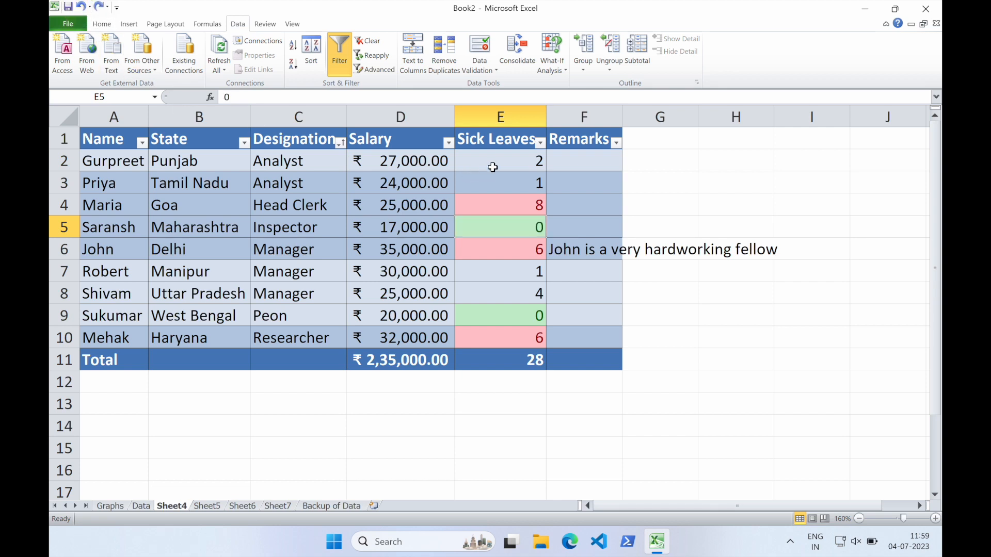
Restrict the Sick Leaves cells E2:E10 with data validation to whole numbers between 0 and 31.
{"action": "left_click_drag", "start_coordinate": [498, 159], "coordinate": [495, 336]}
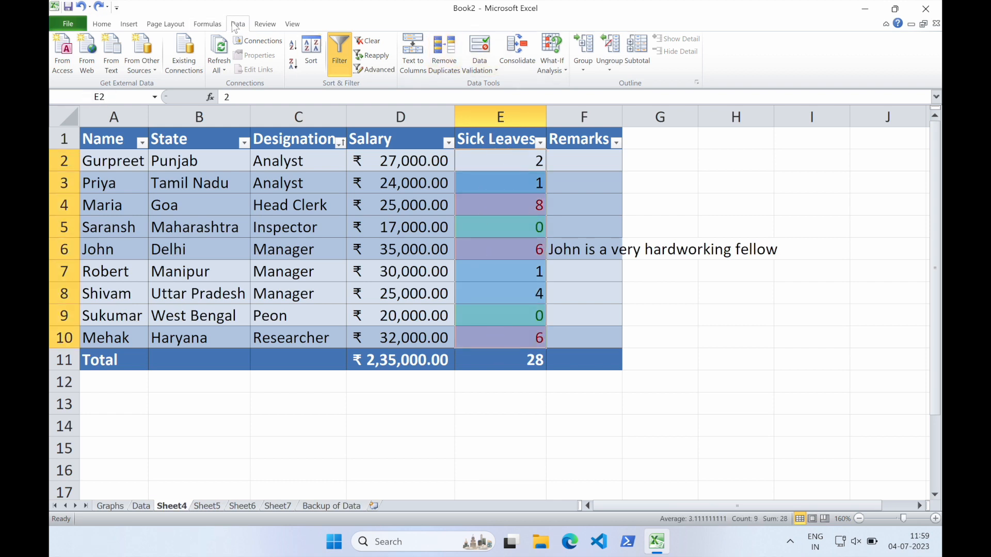
{"action": "left_click", "coordinate": [486, 50]}
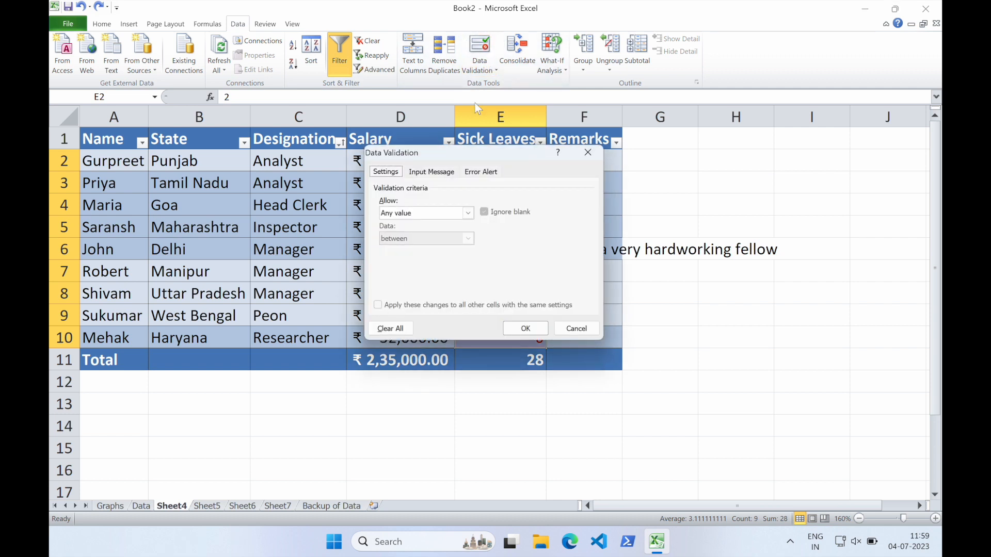
{"action": "left_click_drag", "start_coordinate": [424, 153], "coordinate": [274, 157]}
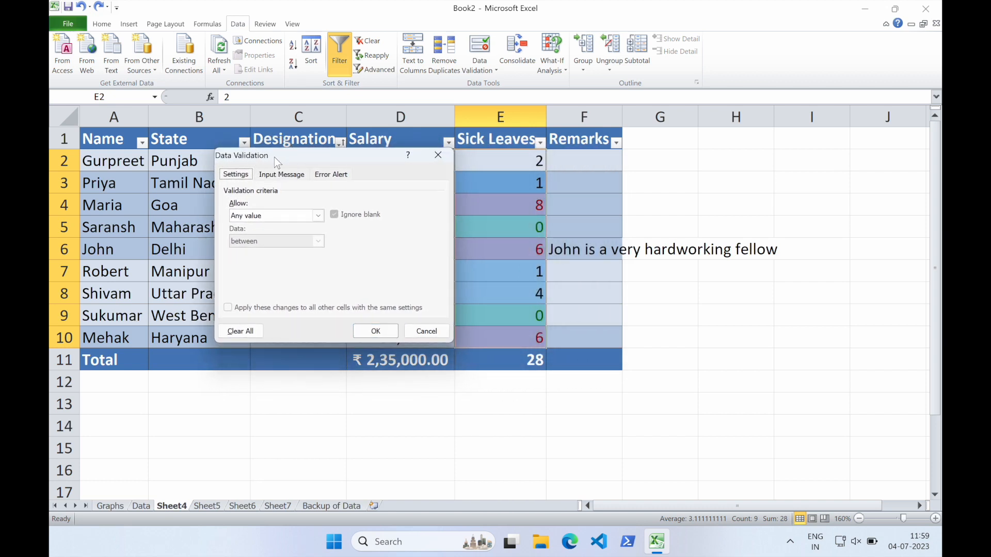
{"action": "left_click", "coordinate": [267, 216]}
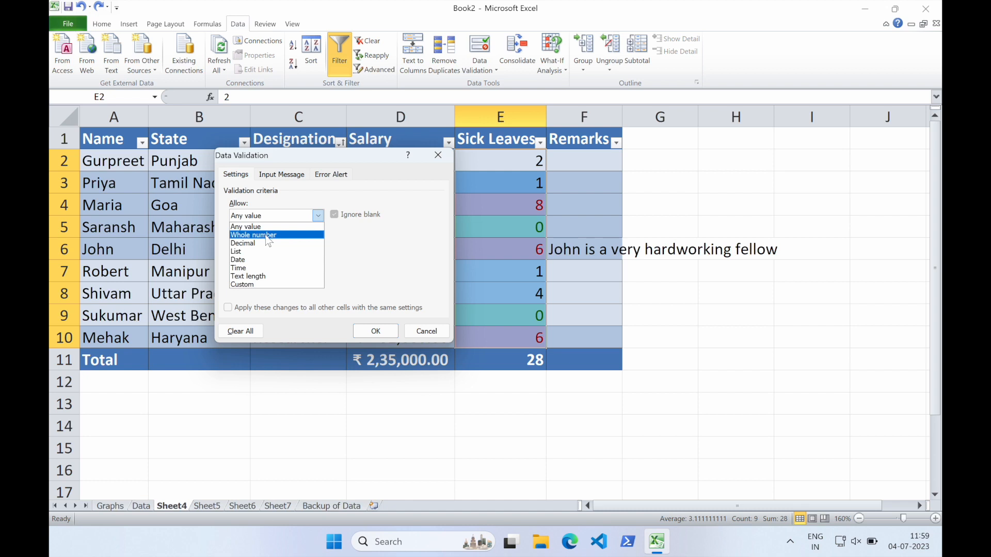
{"action": "left_click", "coordinate": [268, 235]}
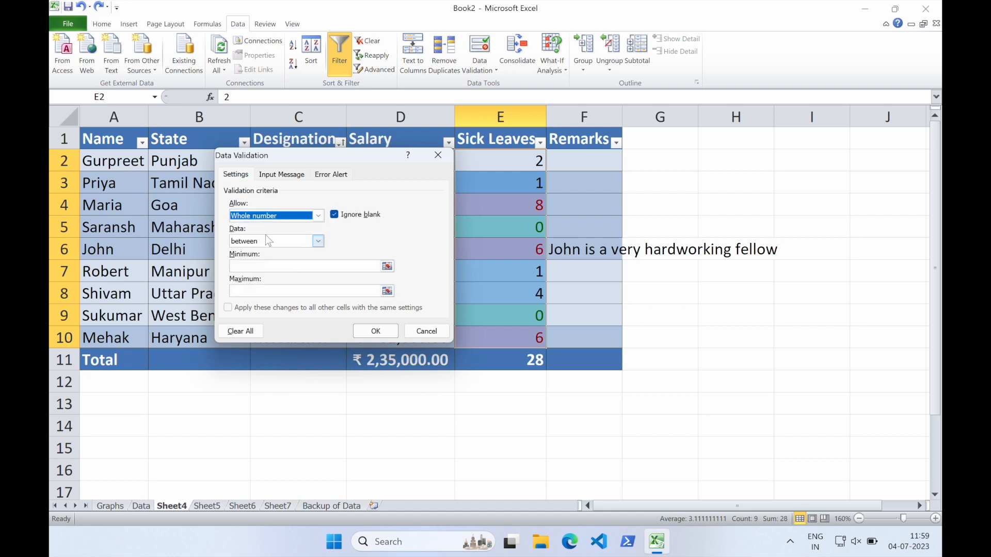
{"action": "left_click", "coordinate": [279, 265]}
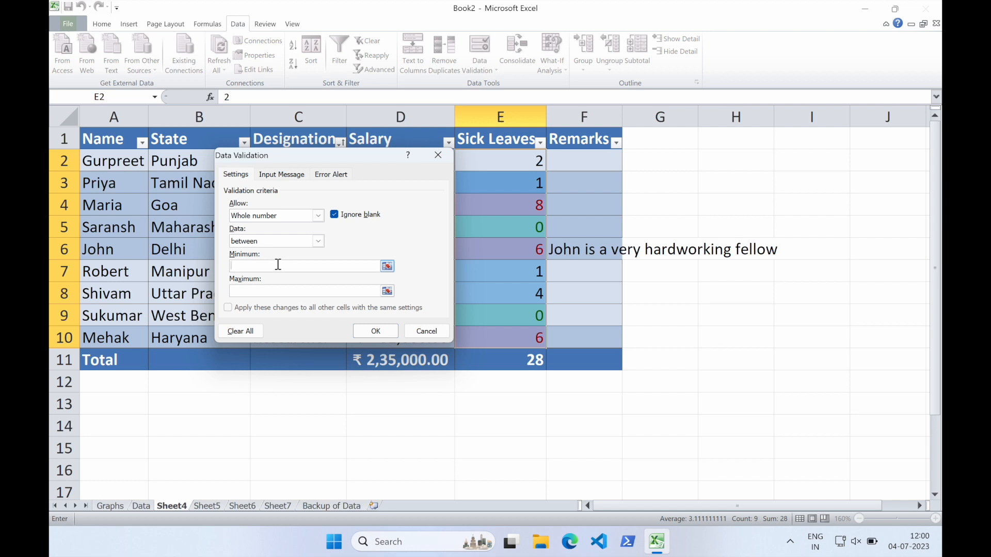
{"action": "type", "text": "0"}
{"action": "key", "text": "Tab"}
{"action": "type", "text": "31"}
{"action": "left_click", "coordinate": [375, 333]}
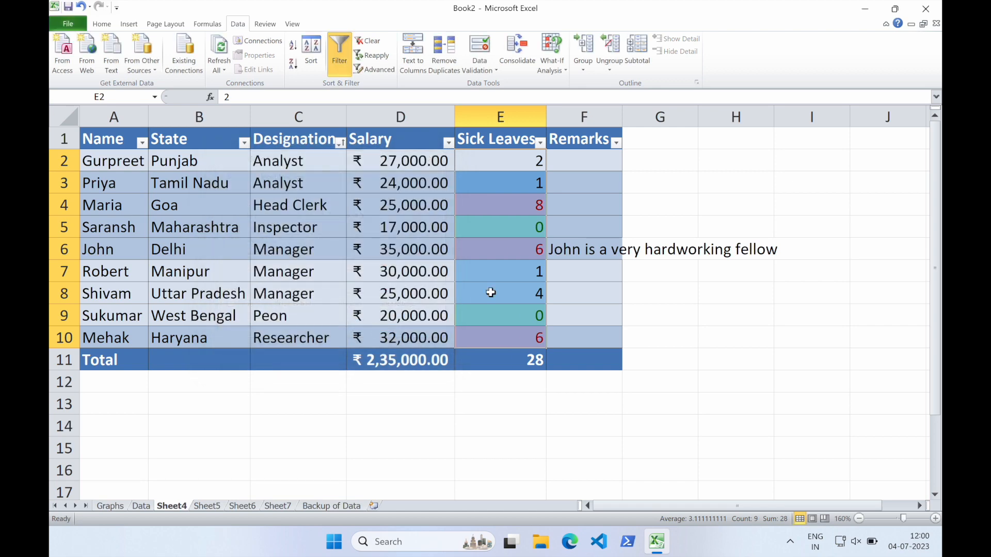
Try the text None as the Peon's Sick Leaves value in cell E9, and enter 0 there instead.
{"action": "left_click", "coordinate": [520, 286]}
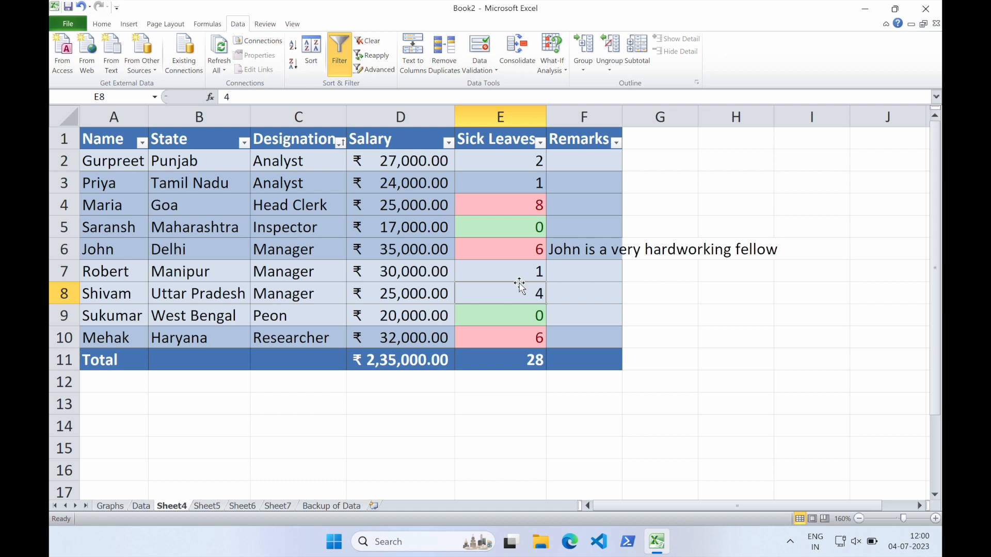
{"action": "left_click", "coordinate": [514, 315]}
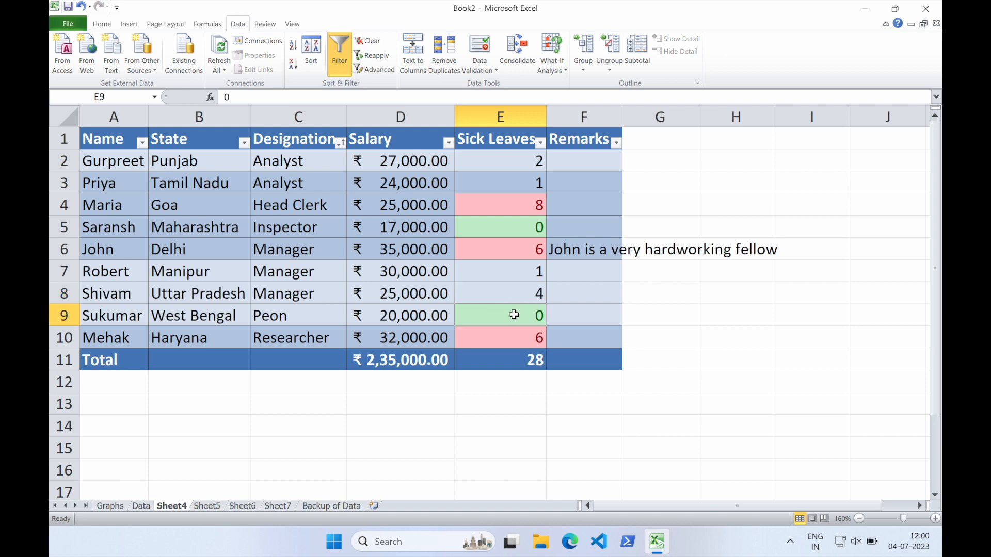
{"action": "type", "text": "None"}
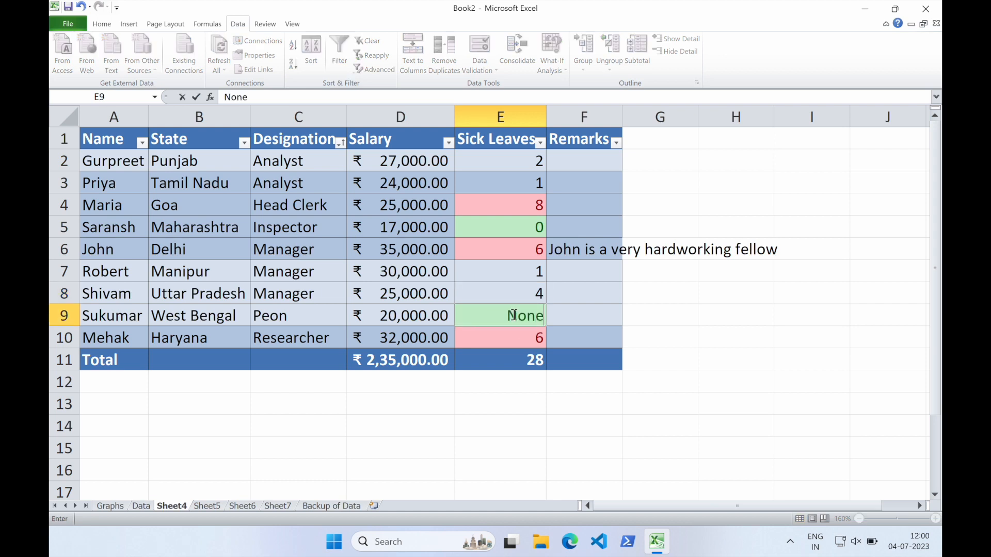
{"action": "key", "text": "Return"}
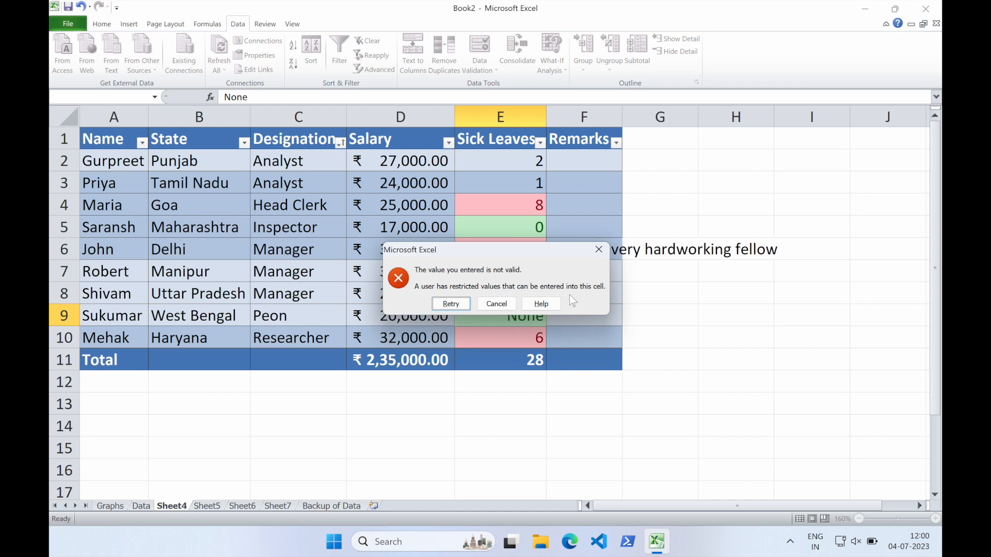
{"action": "left_click", "coordinate": [452, 305]}
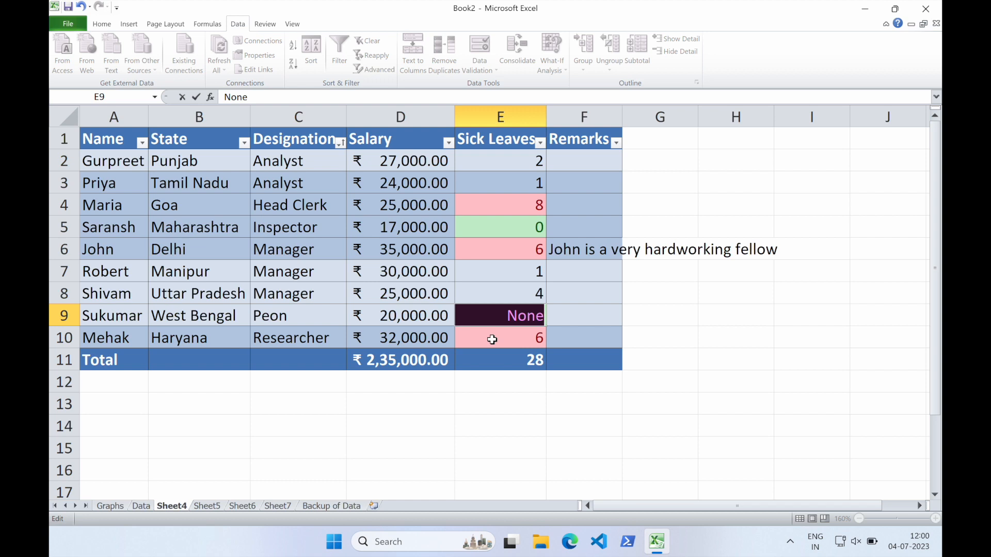
{"action": "type", "text": "0"}
{"action": "key", "text": "Return"}
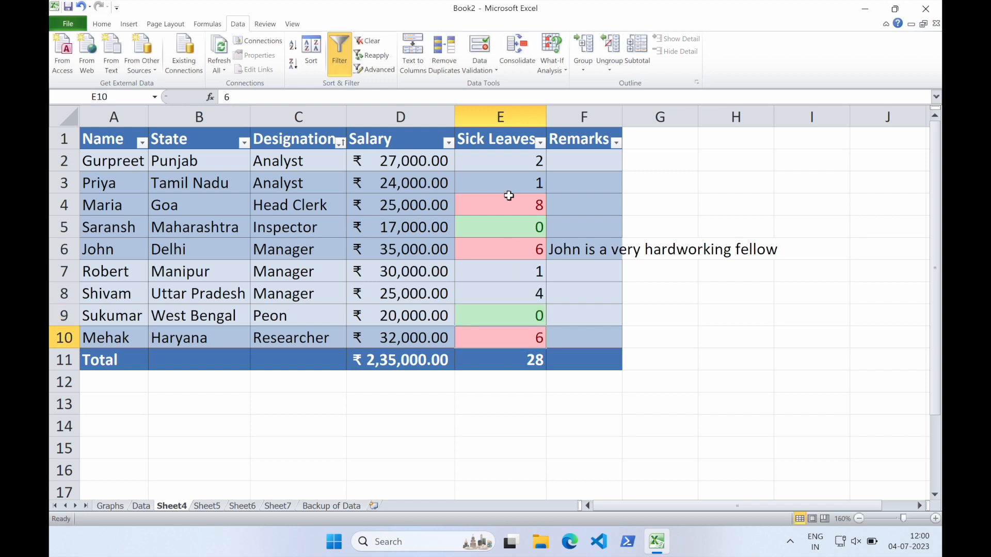
Try to enter NA as the Sick Leaves value for the Delhi Manager in cell E6, and cancel the entry.
{"action": "left_click", "coordinate": [498, 248]}
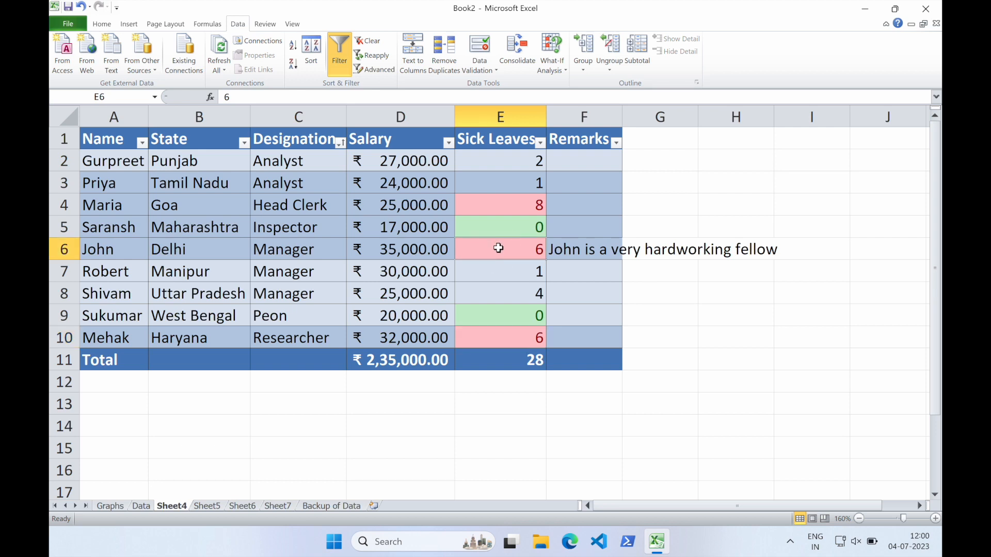
{"action": "type", "text": "NA"}
{"action": "key", "text": "Return"}
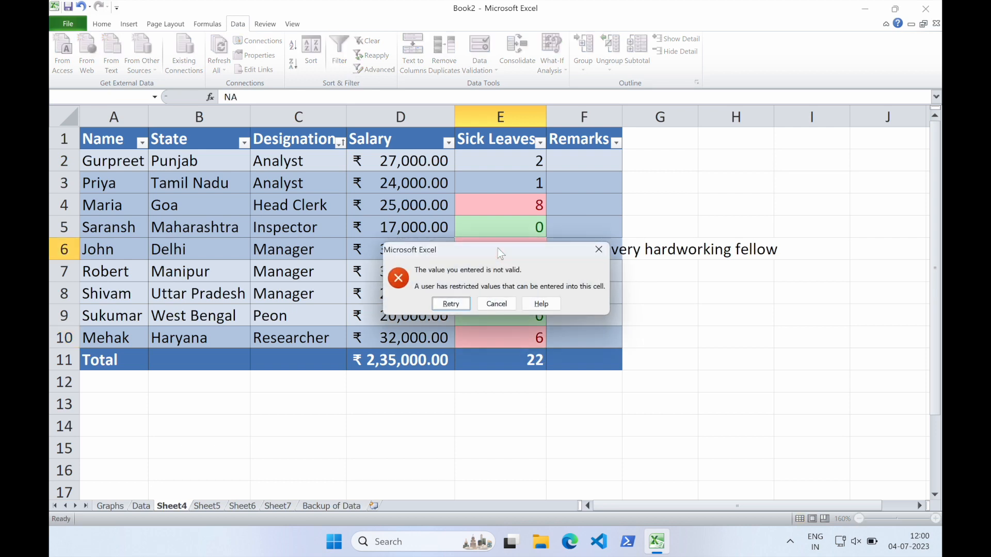
{"action": "left_click", "coordinate": [500, 306]}
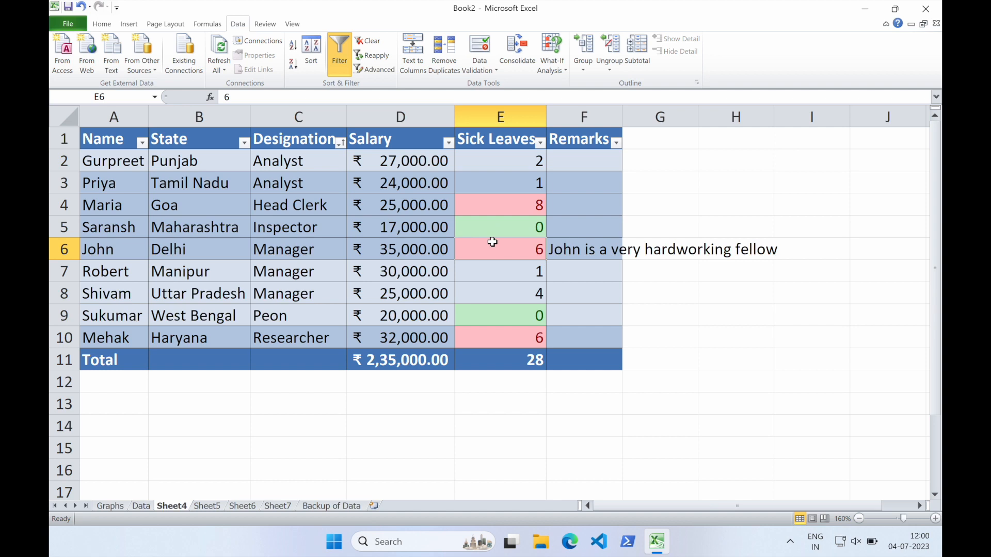
{"action": "left_click", "coordinate": [503, 229]}
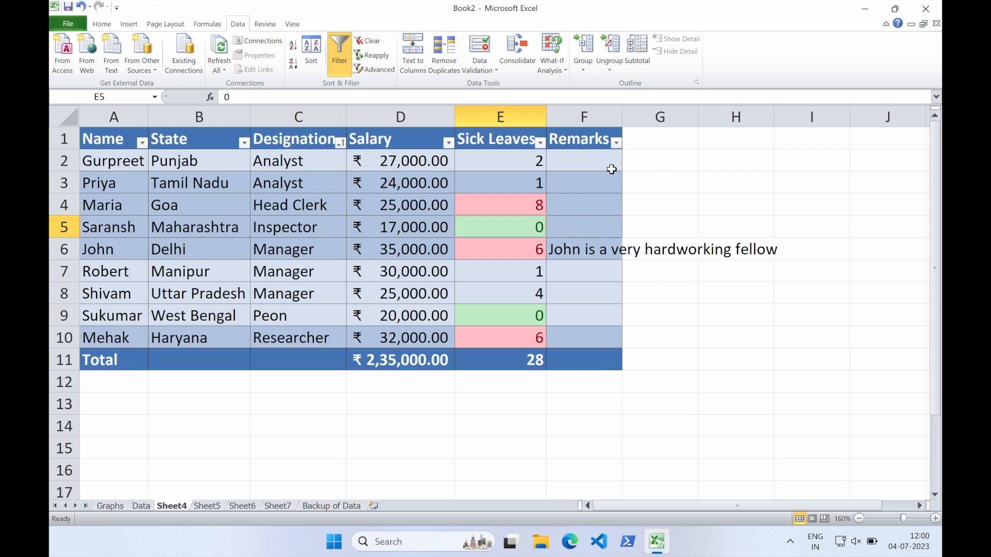
Restrict the Remarks cells F2:F10 with data validation to a text length greater than 10.
{"action": "left_click_drag", "start_coordinate": [583, 164], "coordinate": [579, 334]}
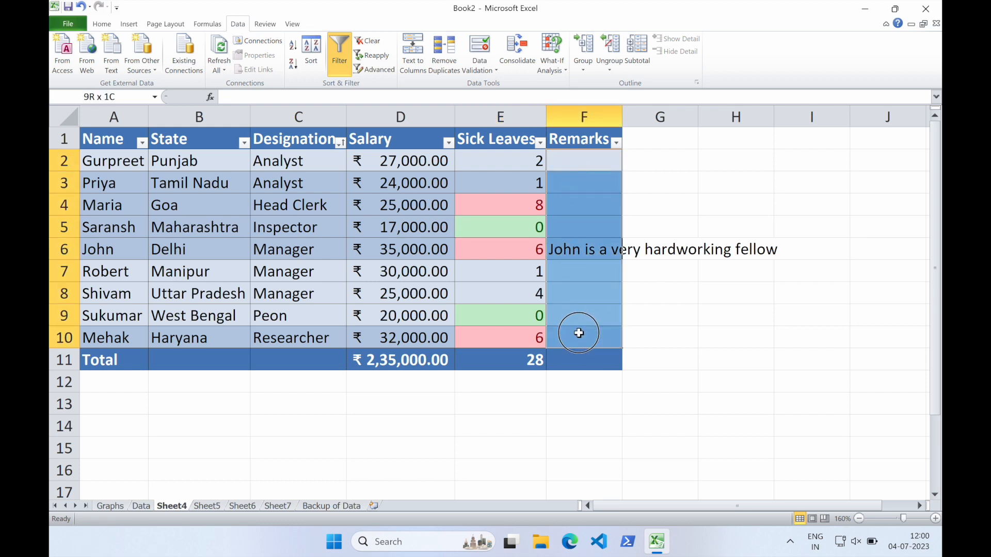
{"action": "left_click", "coordinate": [479, 49]}
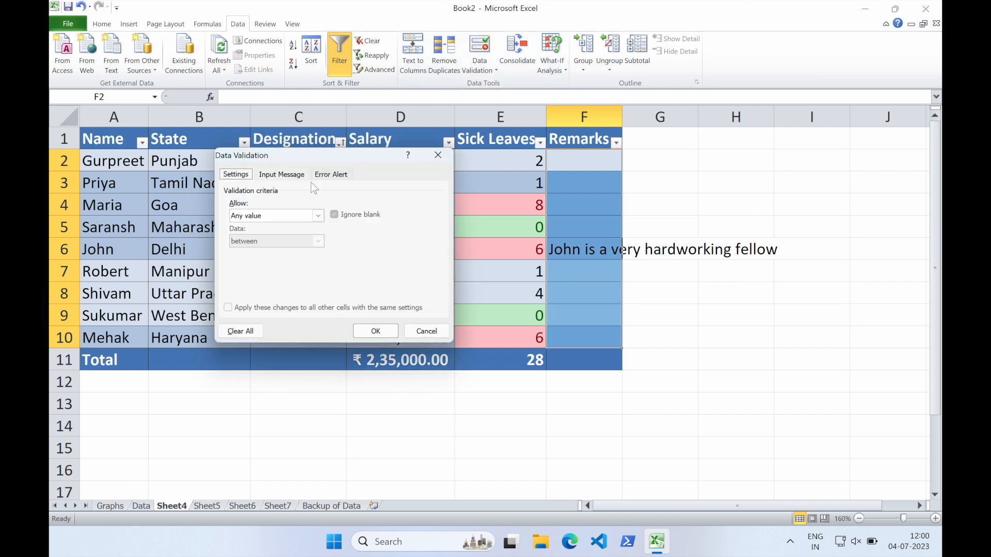
{"action": "left_click", "coordinate": [274, 217]}
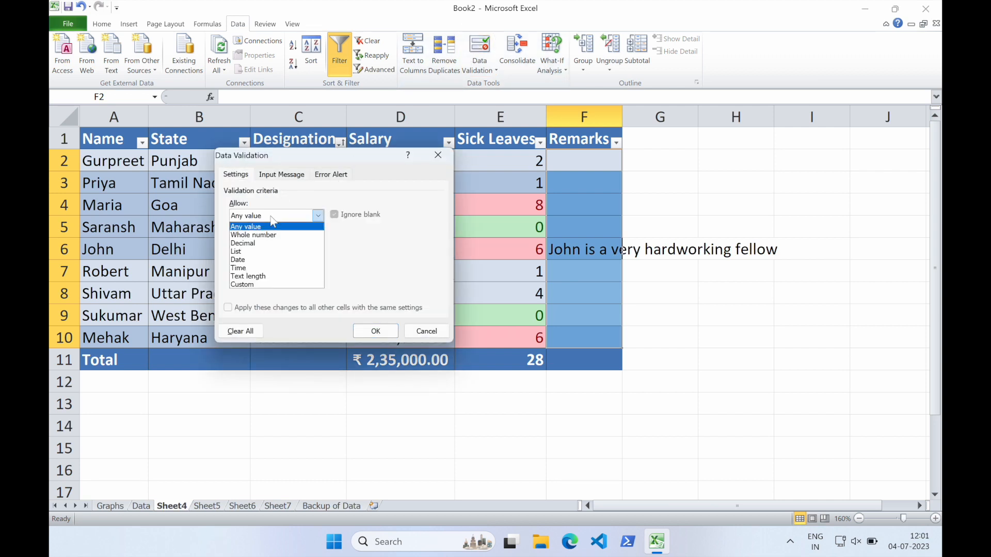
{"action": "left_click", "coordinate": [259, 276]}
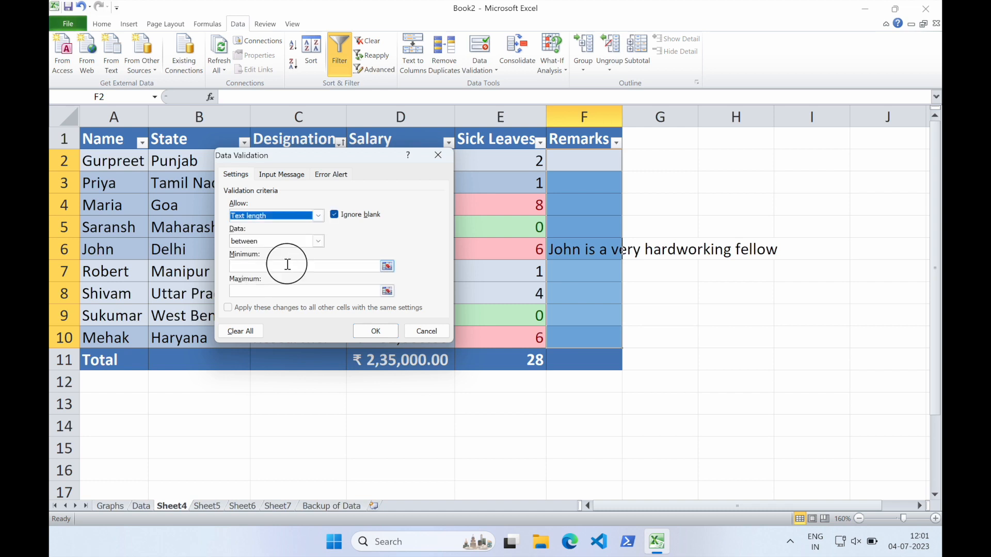
{"action": "left_click", "coordinate": [288, 265]}
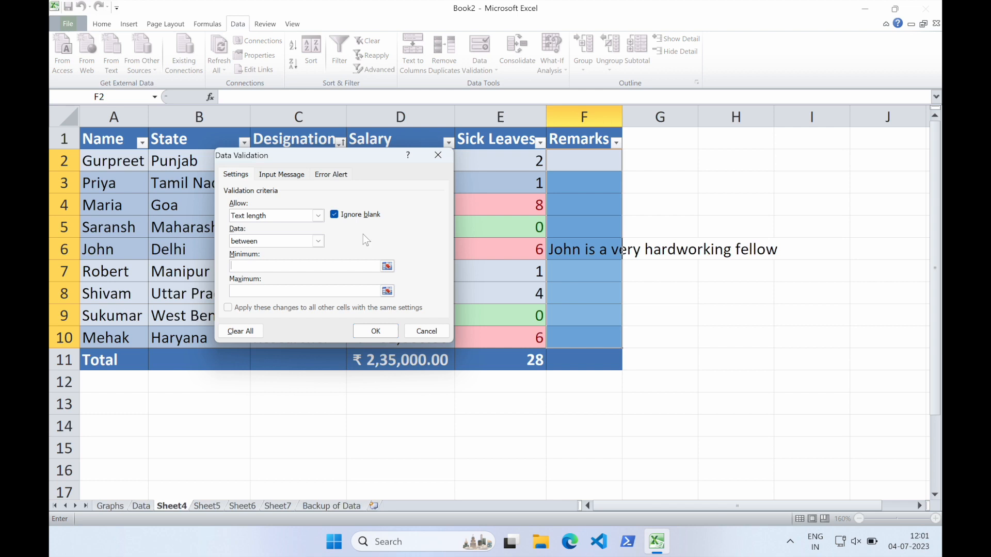
{"action": "type", "text": "50"}
{"action": "left_click", "coordinate": [324, 291]}
{"action": "left_click", "coordinate": [240, 264]}
{"action": "left_click_drag", "start_coordinate": [240, 263], "coordinate": [228, 265]}
{"action": "left_click", "coordinate": [248, 289]}
{"action": "type", "text": "50"}
{"action": "left_click", "coordinate": [319, 242]}
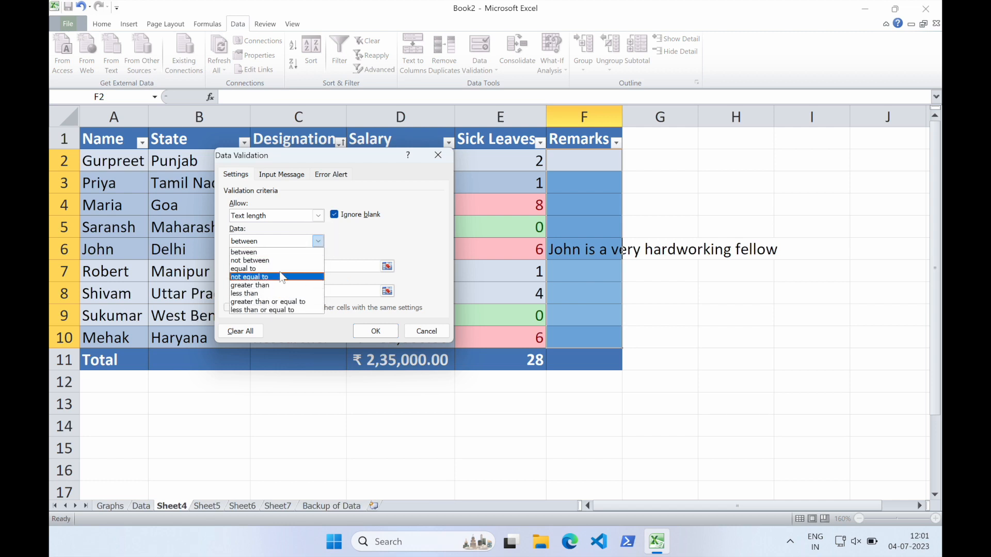
{"action": "left_click", "coordinate": [270, 286]}
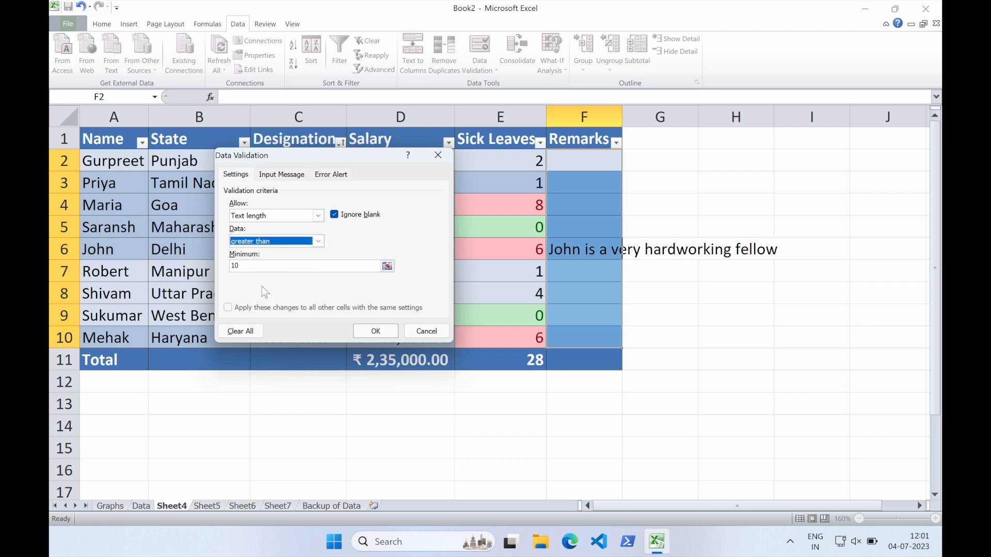
{"action": "left_click", "coordinate": [365, 330]}
Try to enter None as the remark for the Tamil Nadu Analyst in cell F3, and cancel the entry.
{"action": "left_click", "coordinate": [598, 188]}
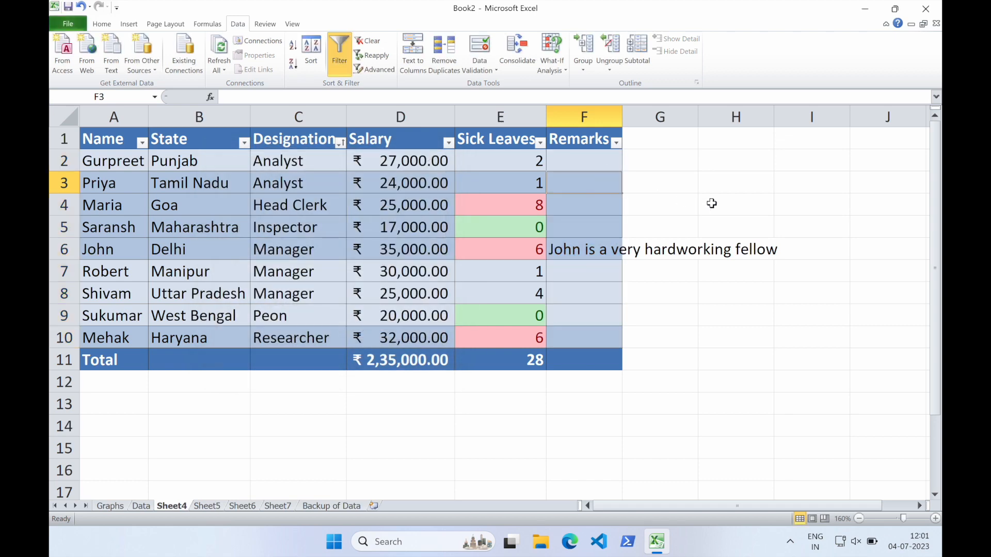
{"action": "type", "text": "None"}
{"action": "key", "text": "Return"}
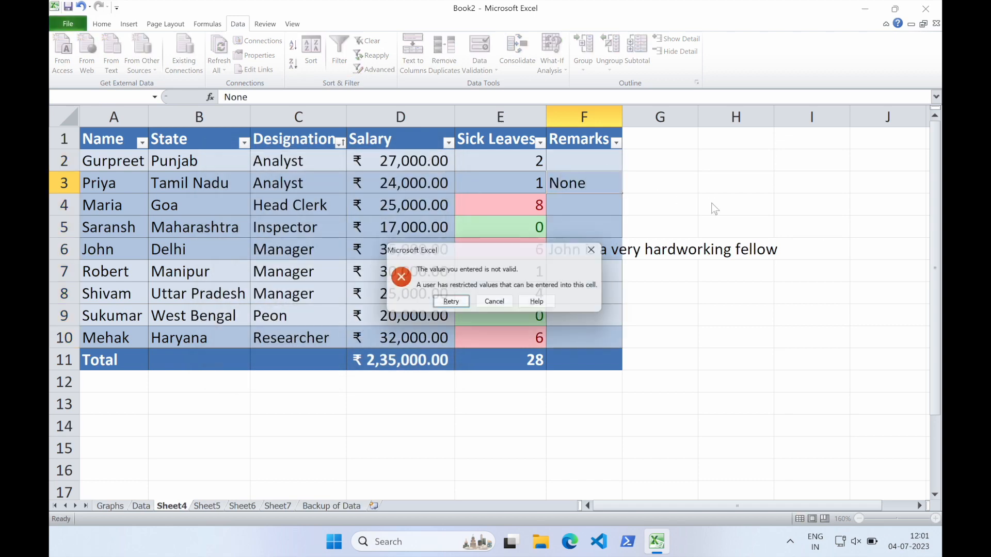
{"action": "left_click", "coordinate": [488, 308]}
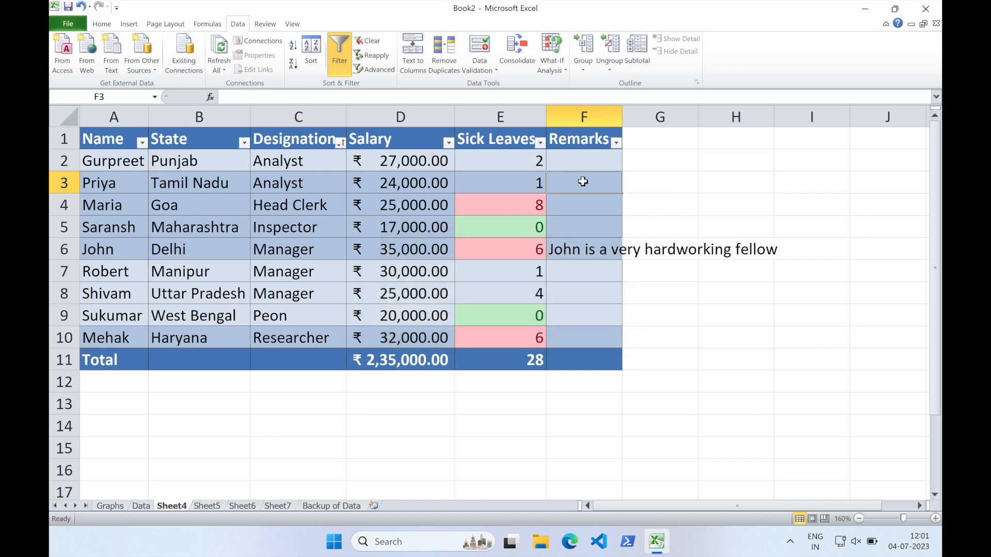
Enter a remark in cell F3 stating that the employee, by first name, "is a hardworking and diligent individual".
{"action": "type", "text": "Priya is"}
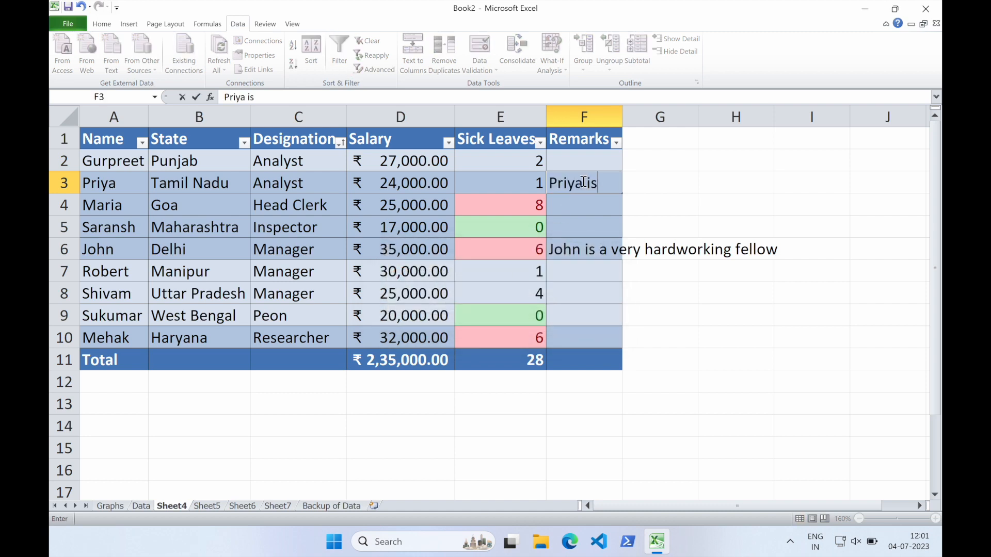
{"action": "type", "text": " a hardwork"}
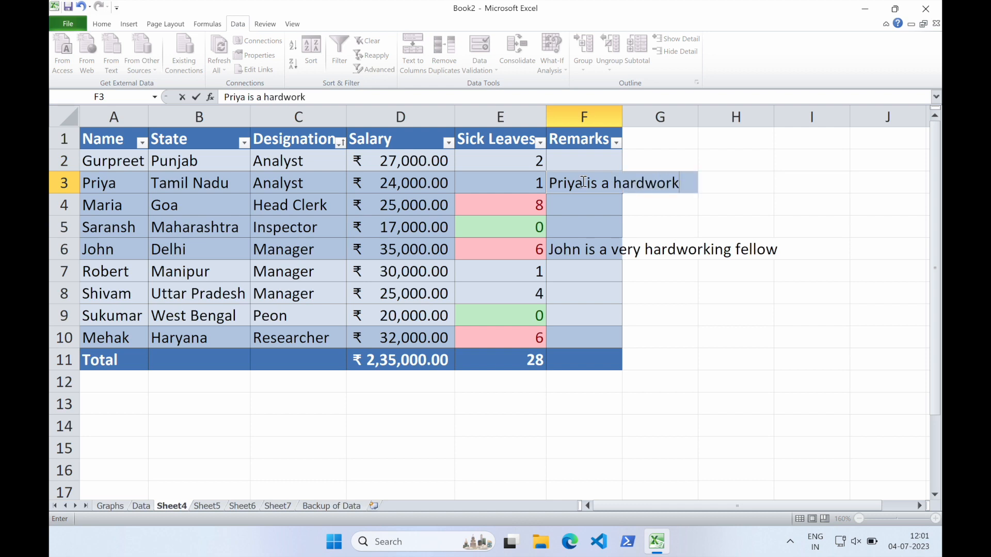
{"action": "type", "text": "ing and diligent "}
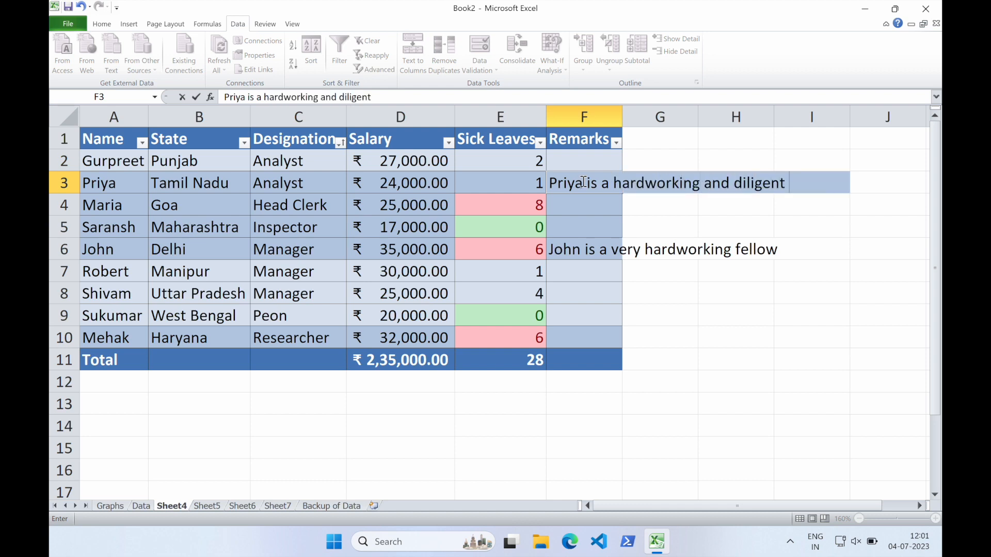
{"action": "type", "text": "individual"}
{"action": "key", "text": "Return"}
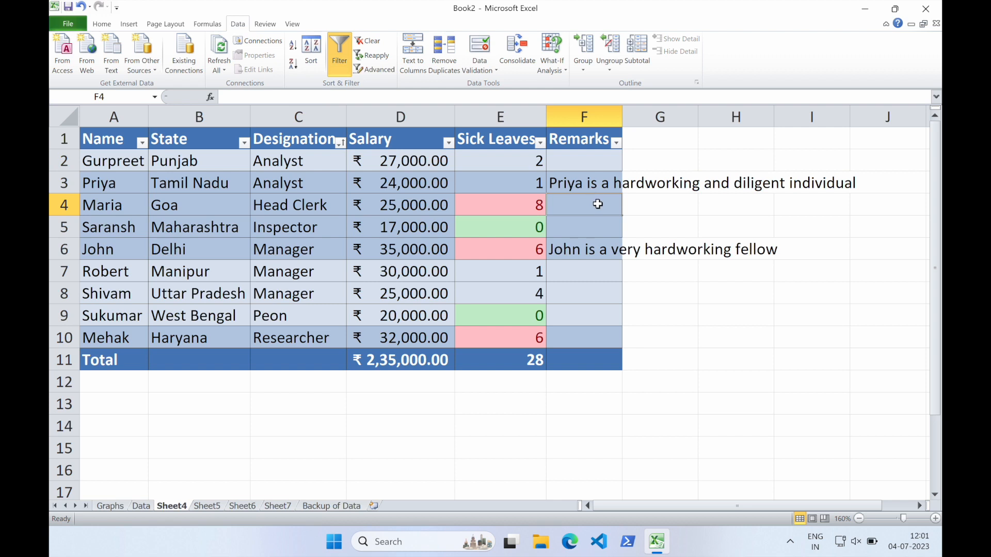
{"action": "left_click", "coordinate": [598, 186]}
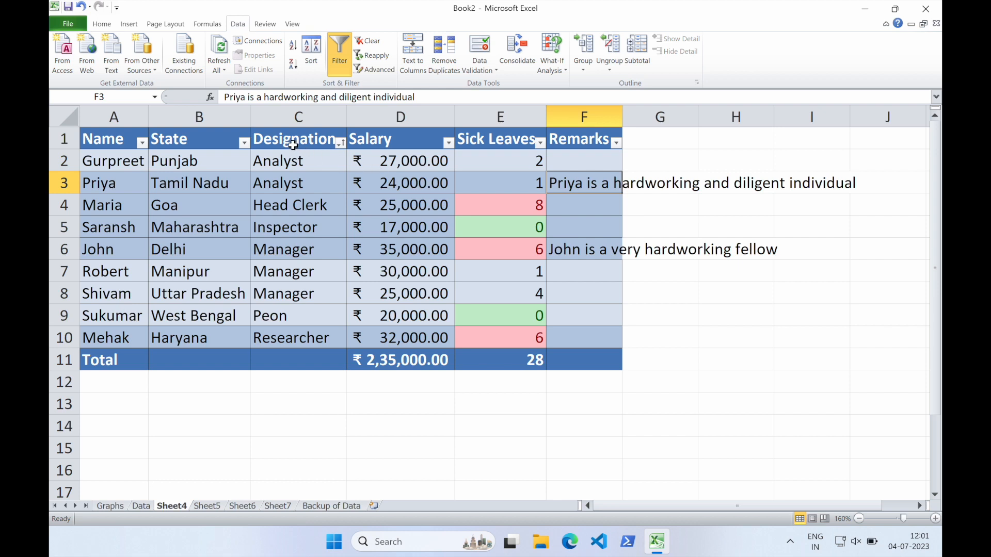
{"action": "left_click", "coordinate": [459, 211]}
{"action": "left_click", "coordinate": [594, 183]}
Format the employee range A1:F11, including the Total row, as a table with the blue solid-header style from the Light group.
{"action": "left_click_drag", "start_coordinate": [112, 144], "coordinate": [571, 360]}
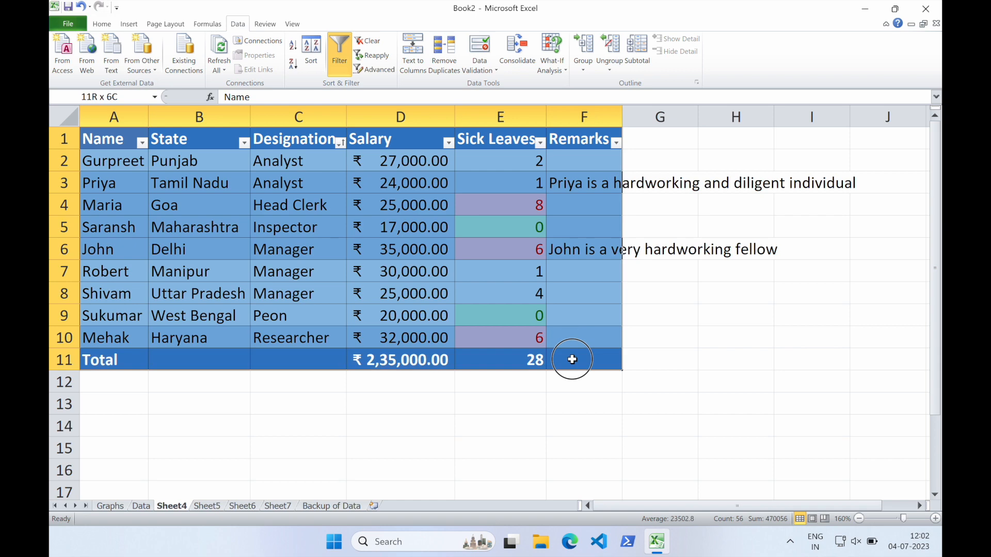
{"action": "left_click", "coordinate": [102, 24]}
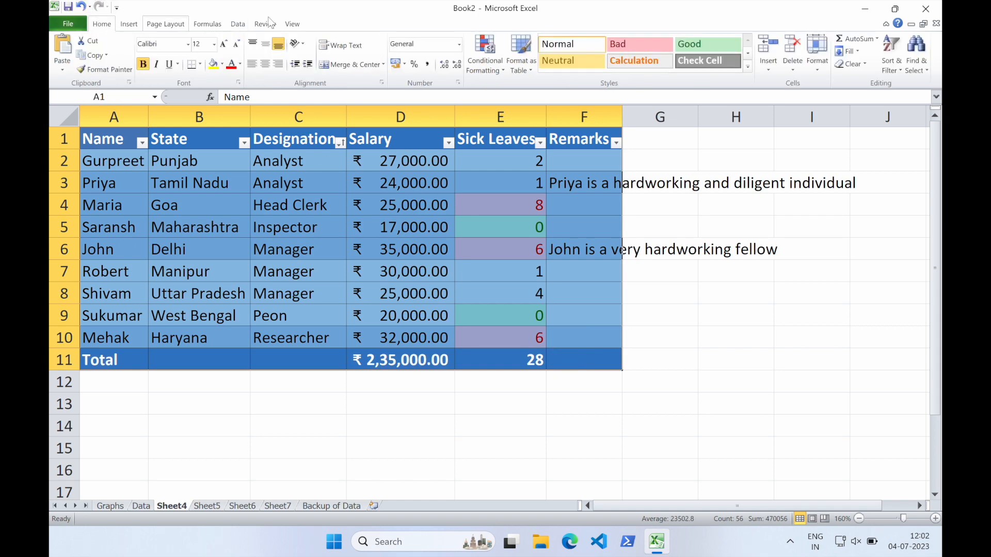
{"action": "left_click", "coordinate": [521, 57]}
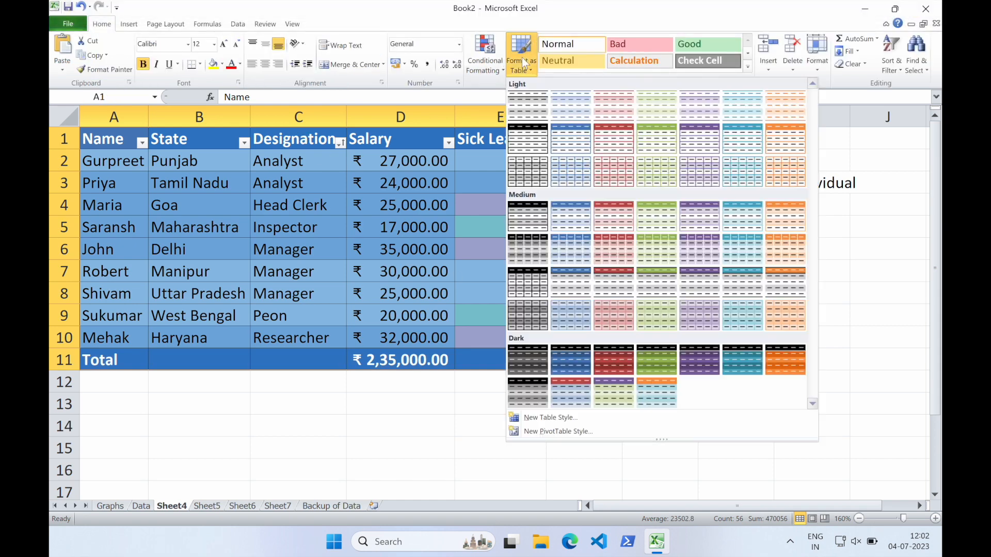
{"action": "left_click", "coordinate": [565, 137]}
{"action": "left_click", "coordinate": [325, 273]}
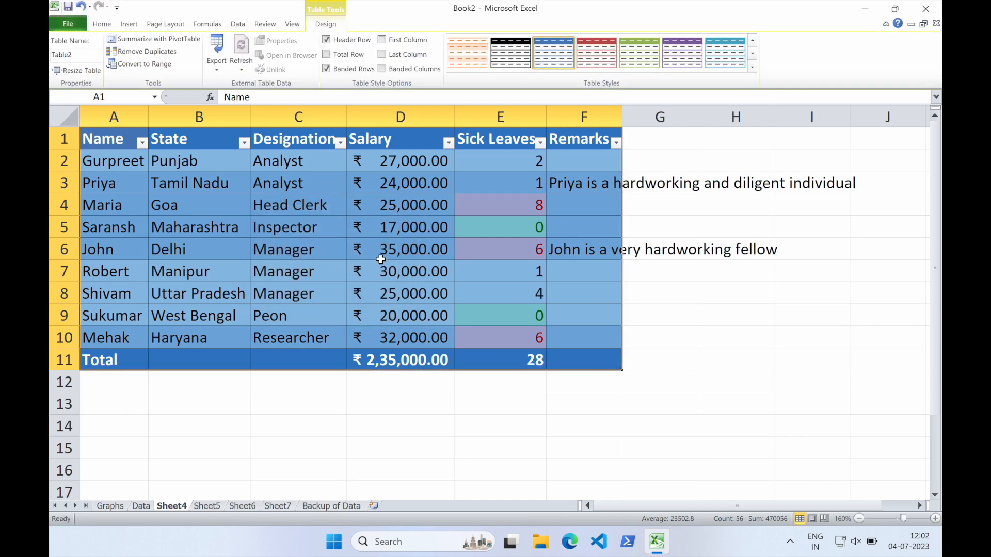
{"action": "left_click", "coordinate": [597, 203]}
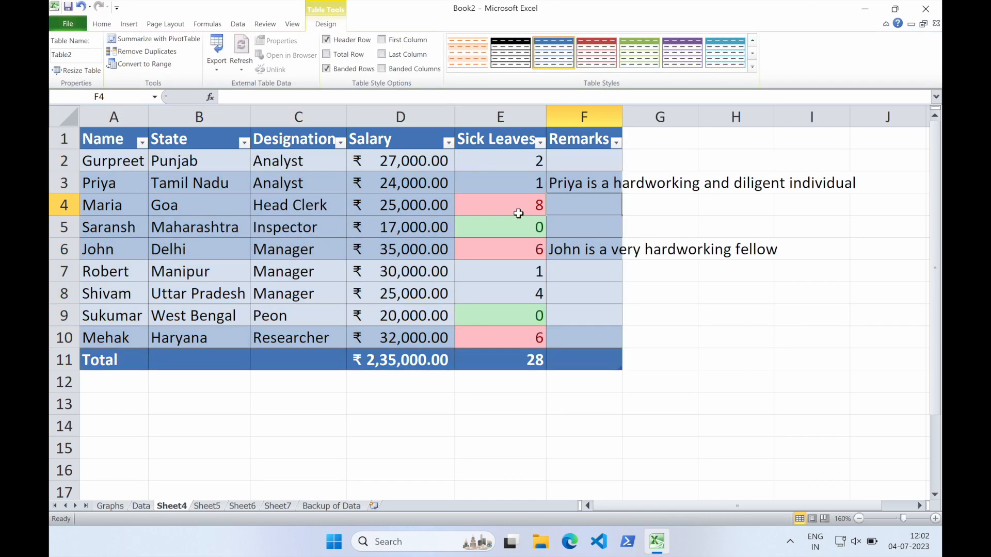
Try to enter None as the Sick Leaves value for the Maharashtra Inspector in cell E5, and cancel the entry.
{"action": "left_click", "coordinate": [517, 234]}
{"action": "type", "text": "None"}
{"action": "key", "text": "Return"}
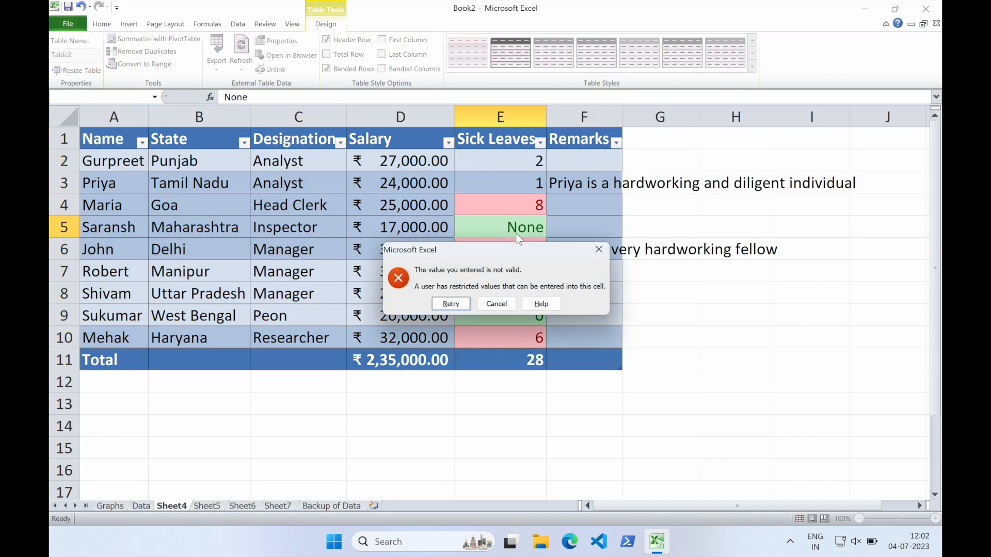
{"action": "left_click", "coordinate": [497, 304]}
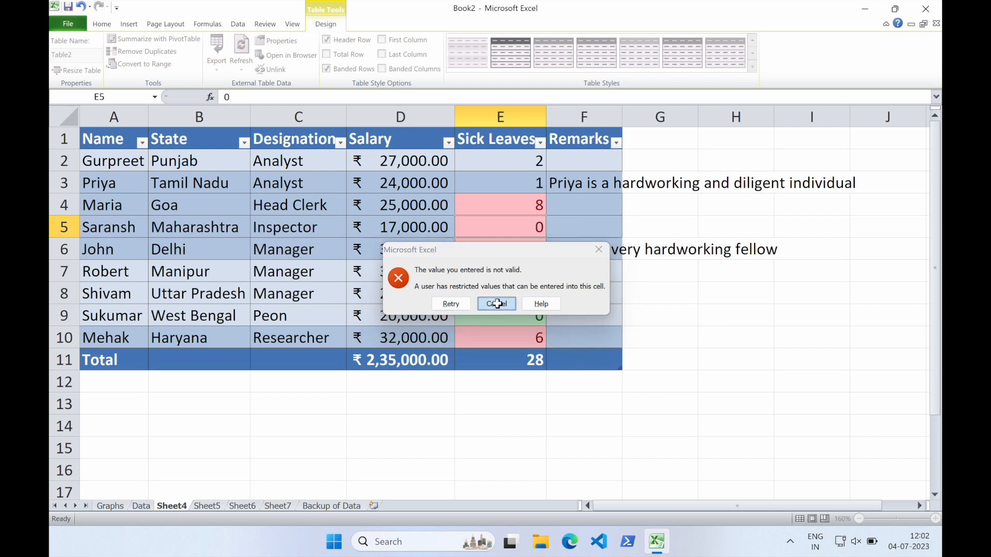
Try to enter NA as the remark for the Maharashtra Inspector in cell F5, and cancel the entry.
{"action": "left_click", "coordinate": [595, 229]}
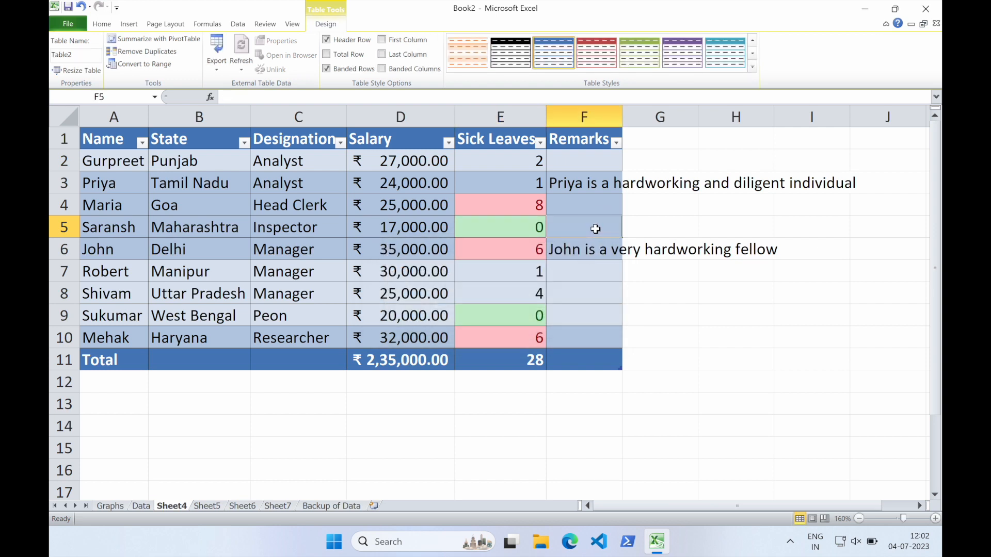
{"action": "type", "text": "NA"}
{"action": "key", "text": "Return"}
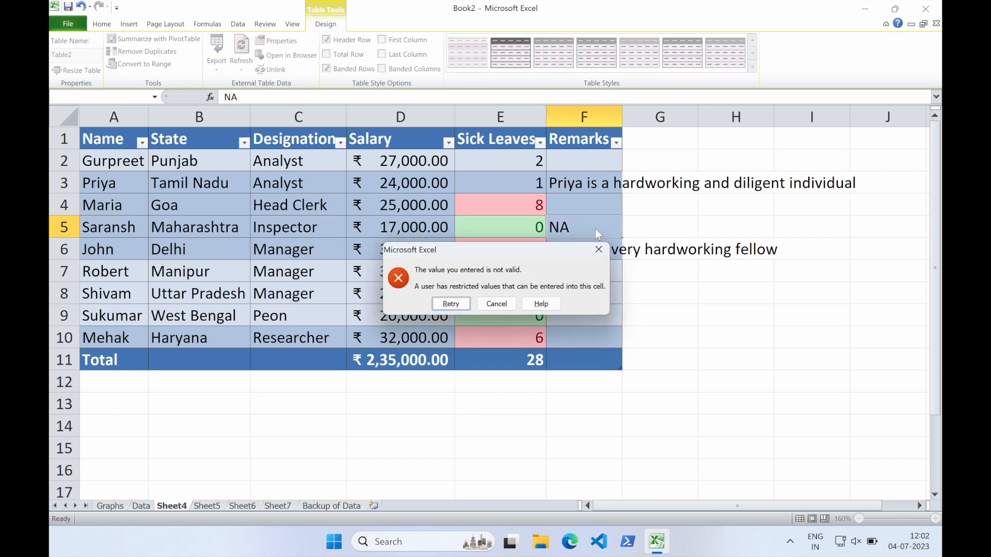
{"action": "left_click", "coordinate": [498, 304]}
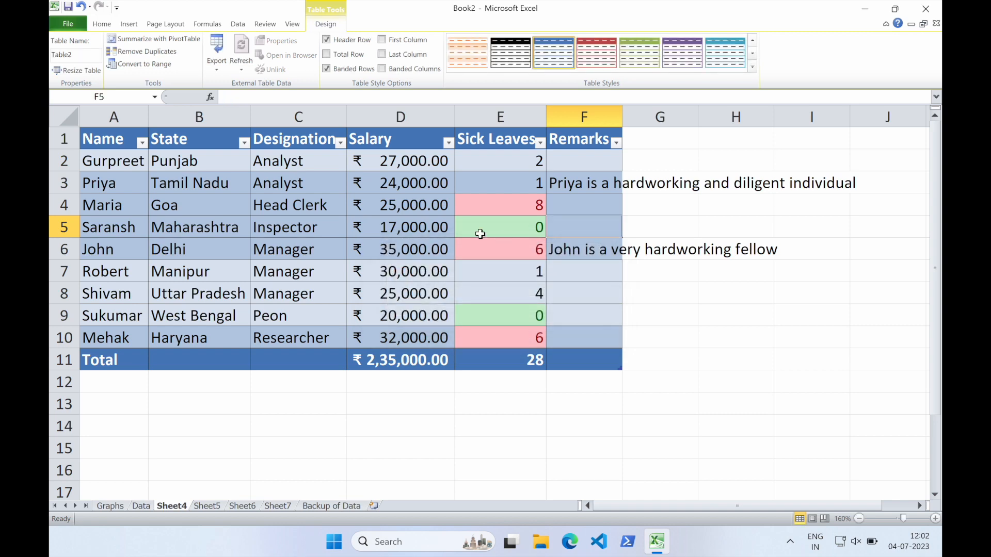